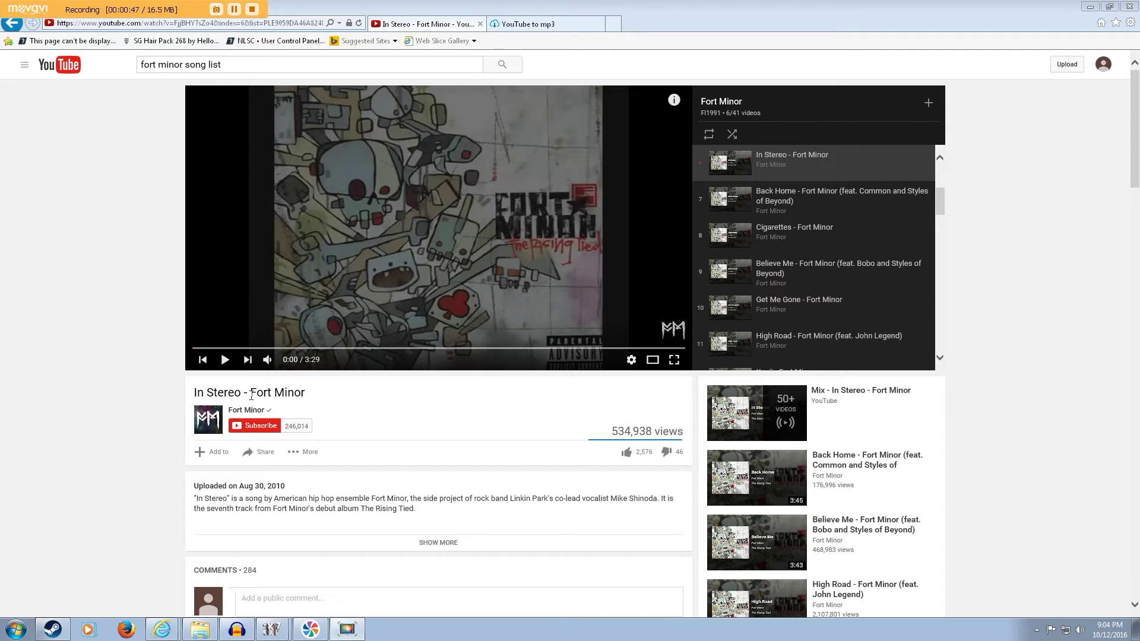
Play the In Stereo - Fort Minor video, skip to about 3:20 to check its ending, and pause it
{"action": "left_click", "coordinate": [224, 364]}
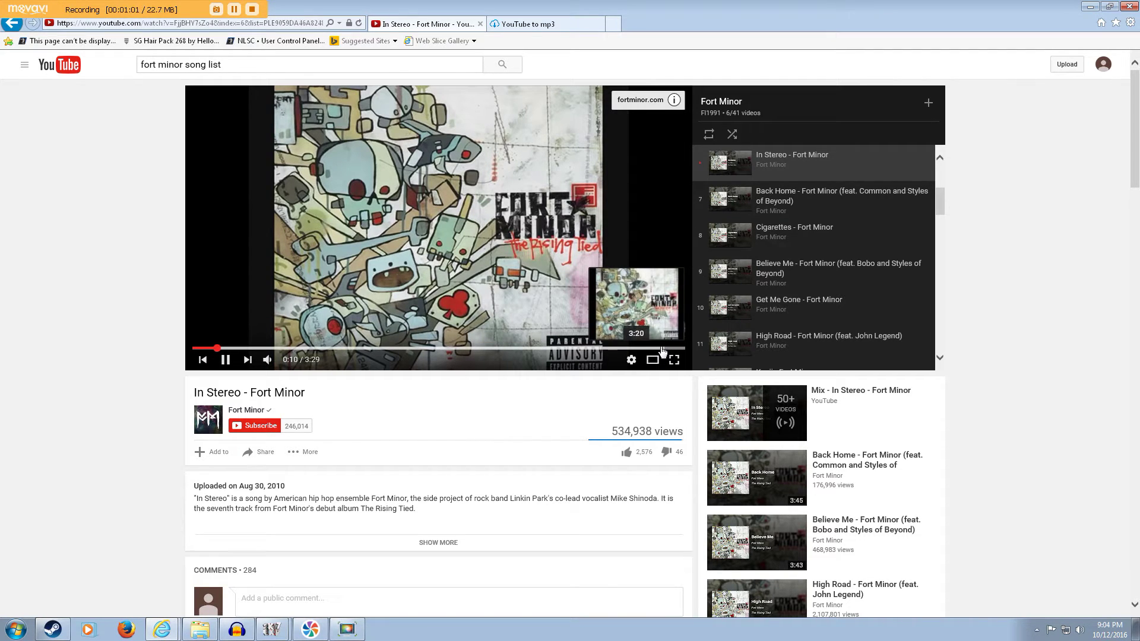
{"action": "left_click", "coordinate": [660, 349]}
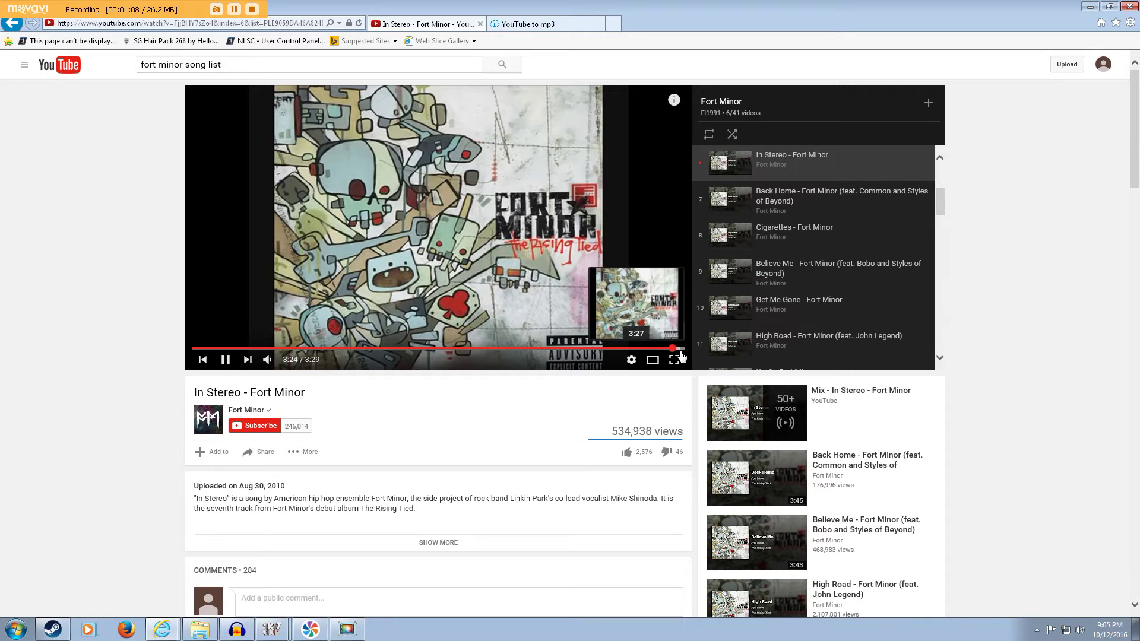
{"action": "left_click", "coordinate": [230, 365]}
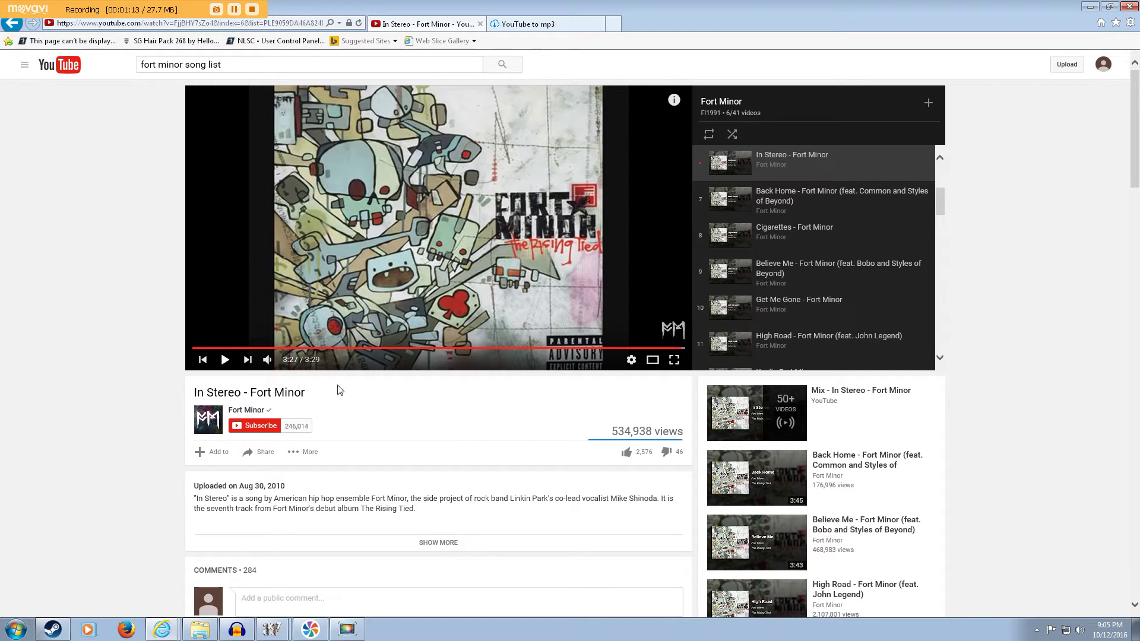
Copy the In Stereo - Fort Minor video's URL, convert it to mp3 on the youtube2mp3 site, and start downloading the result
{"action": "left_click", "coordinate": [127, 24]}
{"action": "right_click", "coordinate": [127, 24]}
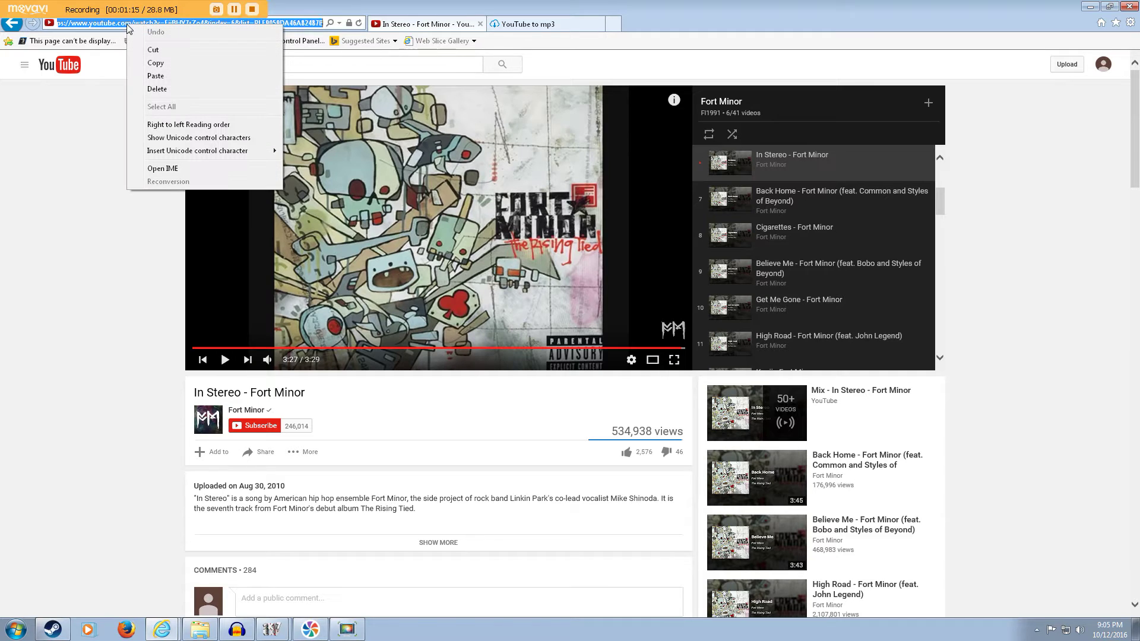
{"action": "left_click", "coordinate": [153, 64]}
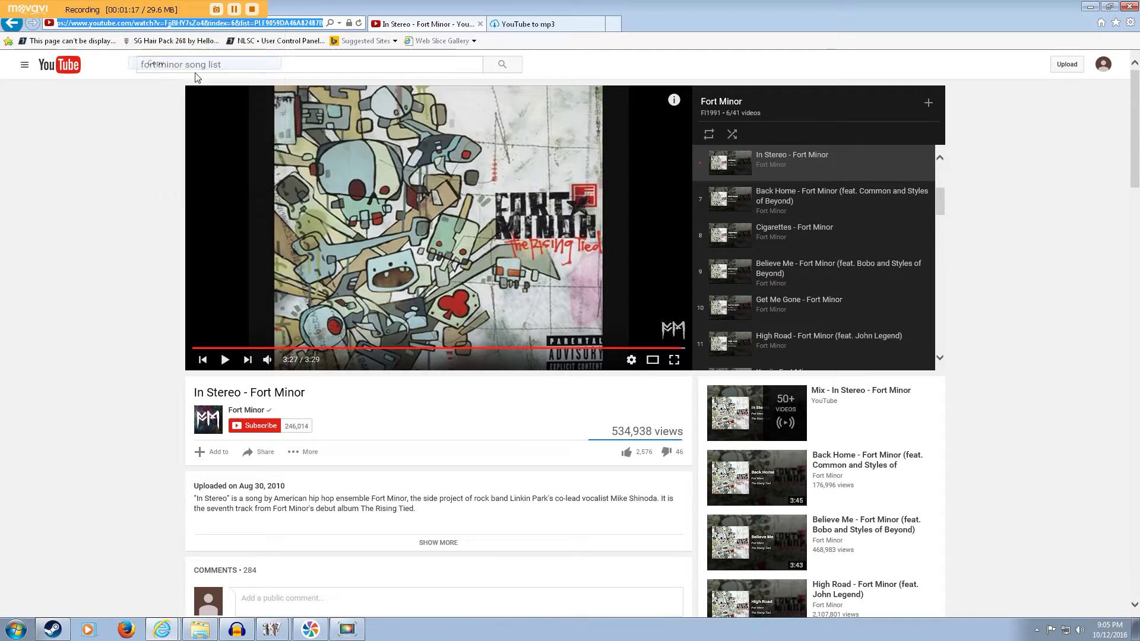
{"action": "left_click", "coordinate": [521, 25]}
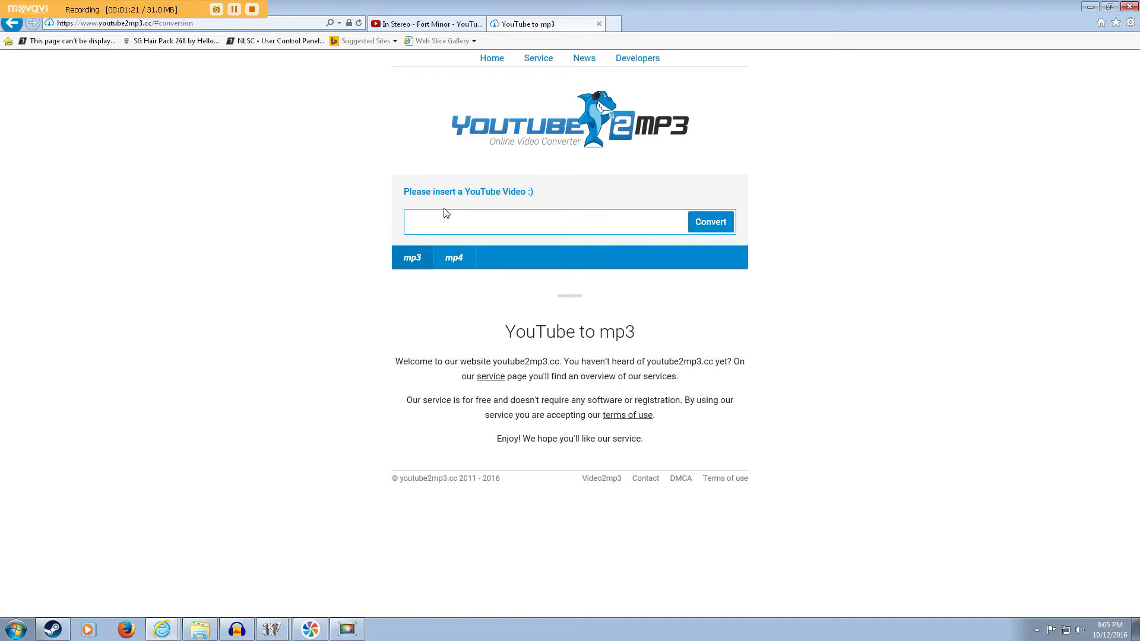
{"action": "key", "text": "ctrl+v"}
{"action": "left_click", "coordinate": [702, 226]}
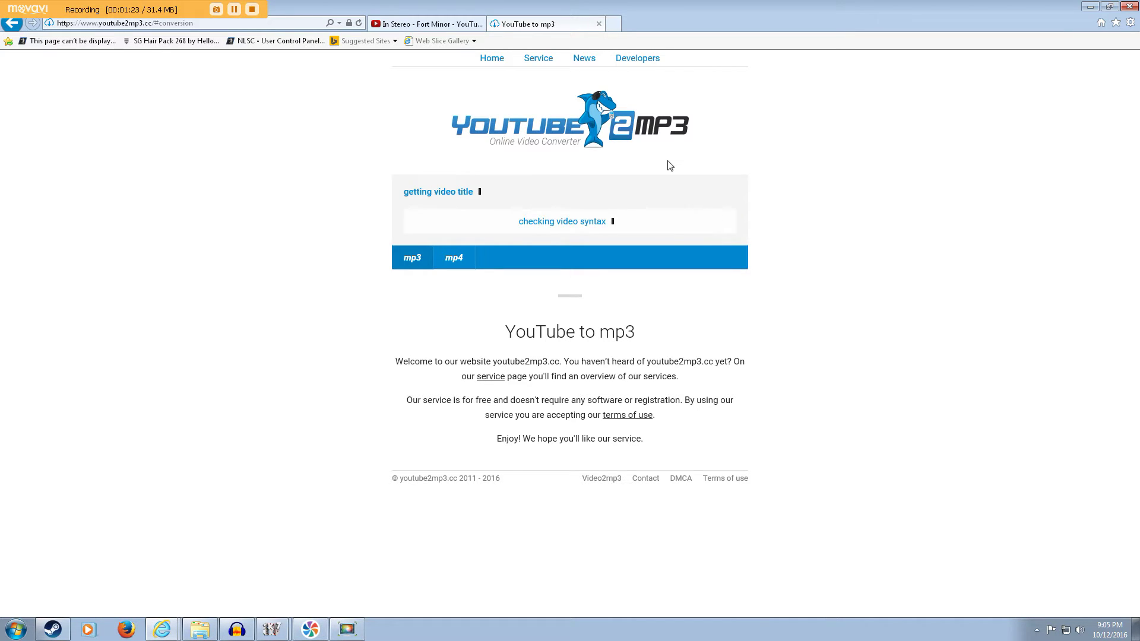
{"action": "left_click", "coordinate": [475, 221]}
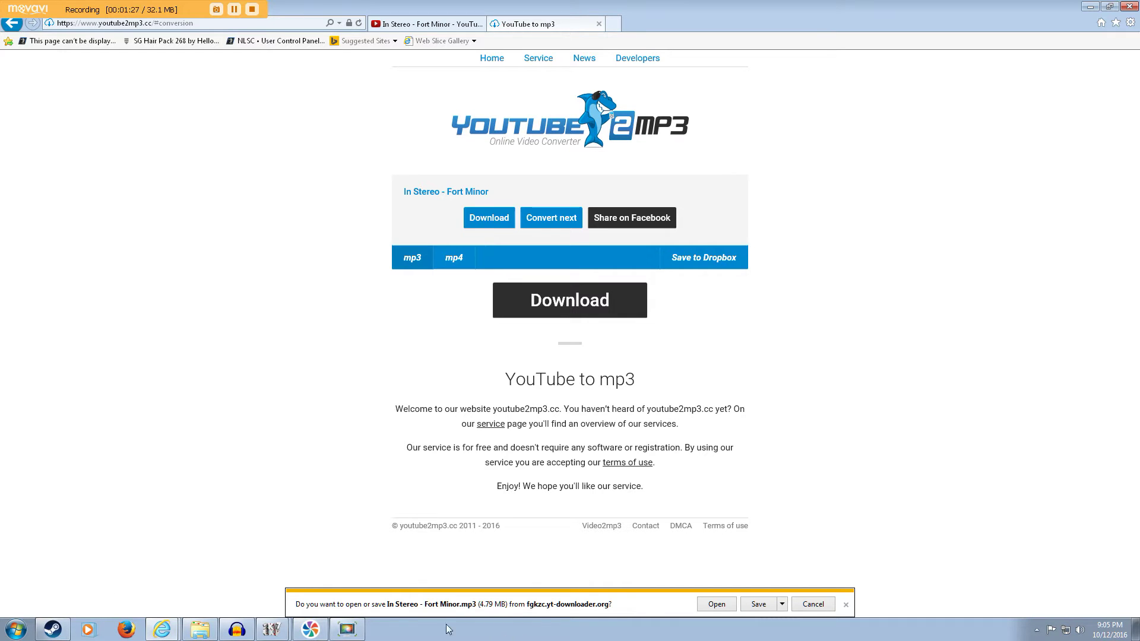
Save the download as In Stereo - Fort Minor in MP3 format in the NEW folder inside NBA 2K17 Music on Storage (F:)
{"action": "left_click", "coordinate": [782, 604]}
{"action": "left_click", "coordinate": [806, 592]}
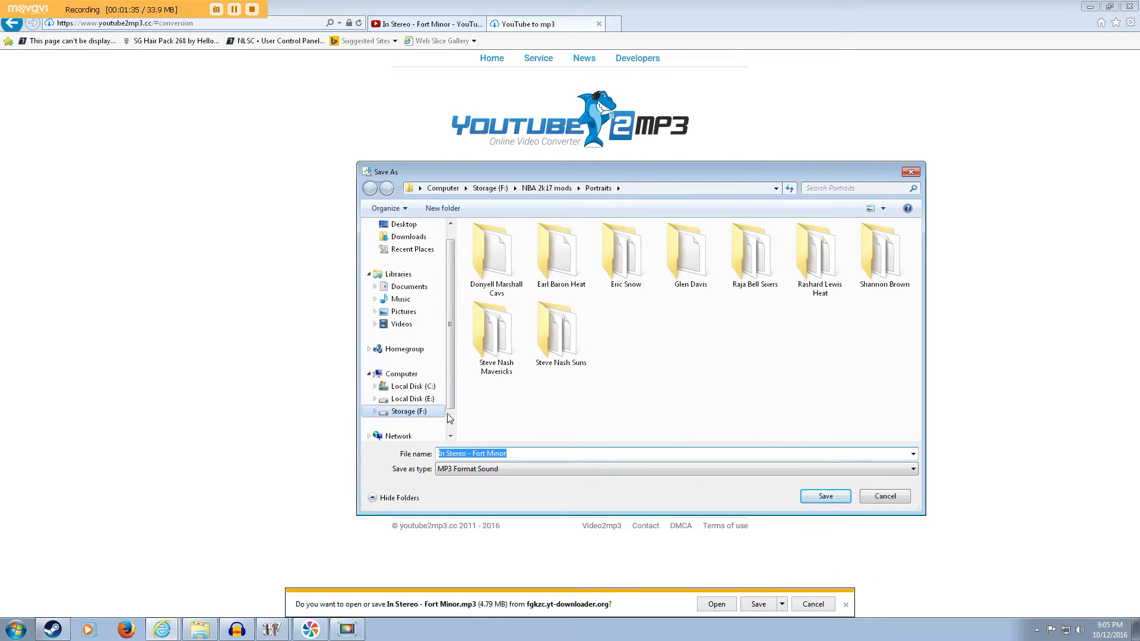
{"action": "left_click", "coordinate": [415, 411]}
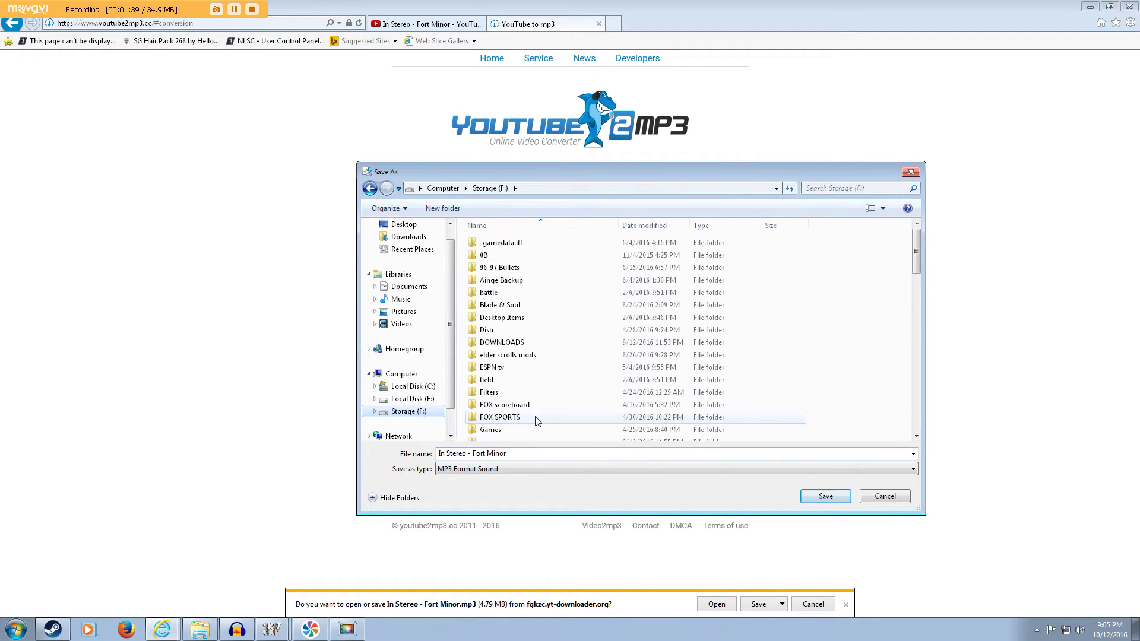
{"action": "scroll", "coordinate": [538, 424], "scroll_direction": "down", "scroll_amount": 5}
{"action": "scroll", "coordinate": [537, 430], "scroll_direction": "down", "scroll_amount": 4}
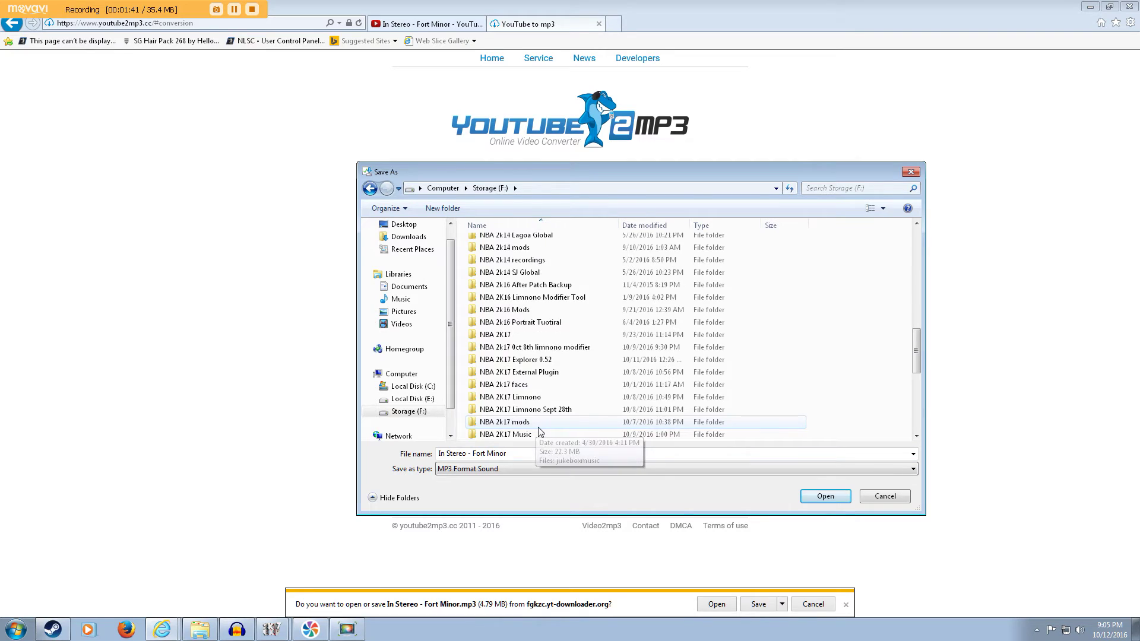
{"action": "left_click", "coordinate": [536, 396]}
{"action": "double_click", "coordinate": [535, 396]}
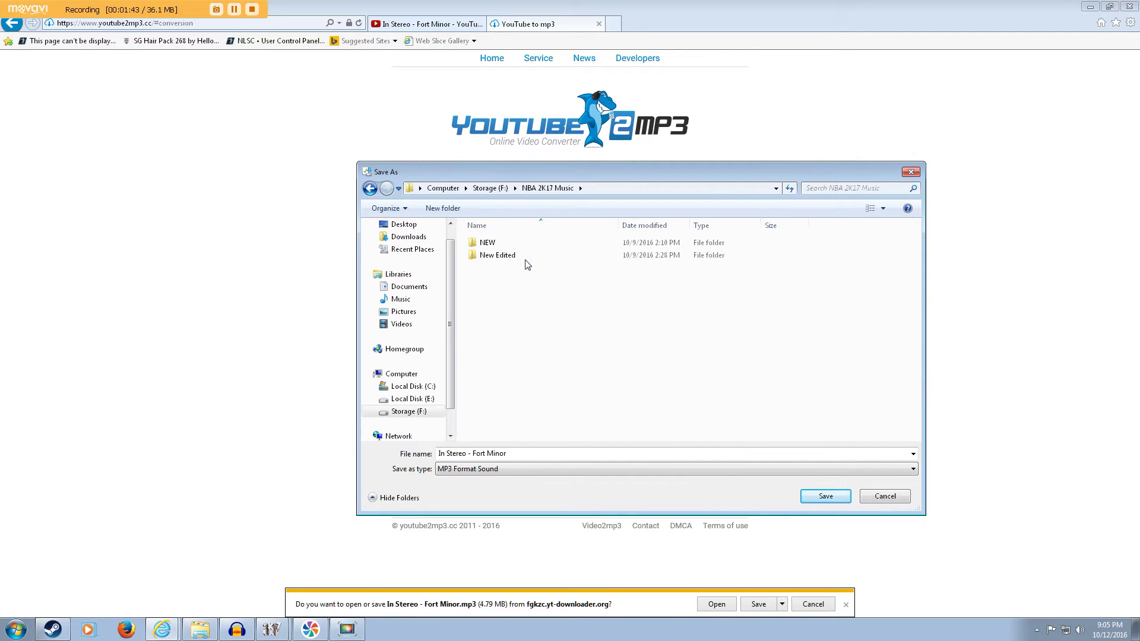
{"action": "double_click", "coordinate": [504, 244]}
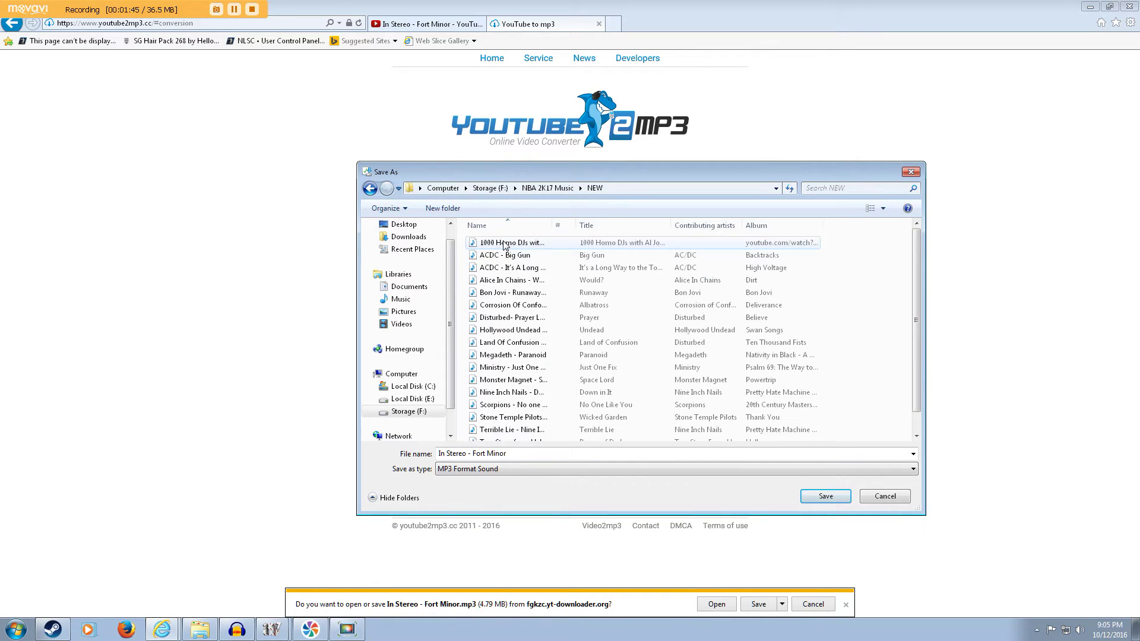
{"action": "left_click", "coordinate": [378, 194]}
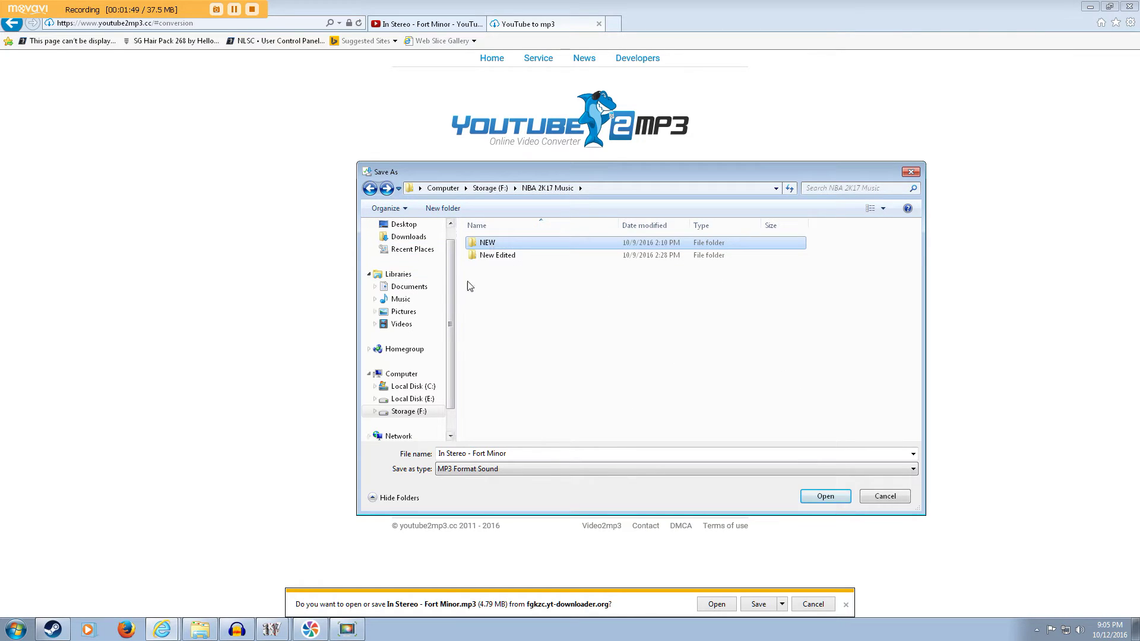
{"action": "double_click", "coordinate": [500, 244]}
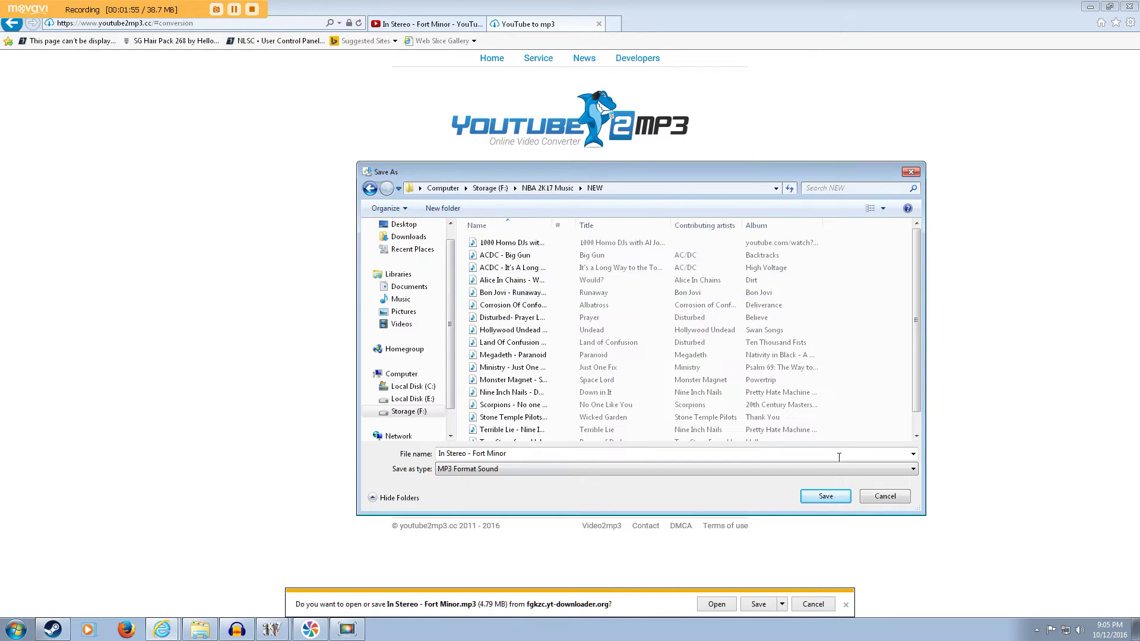
{"action": "left_click", "coordinate": [815, 498]}
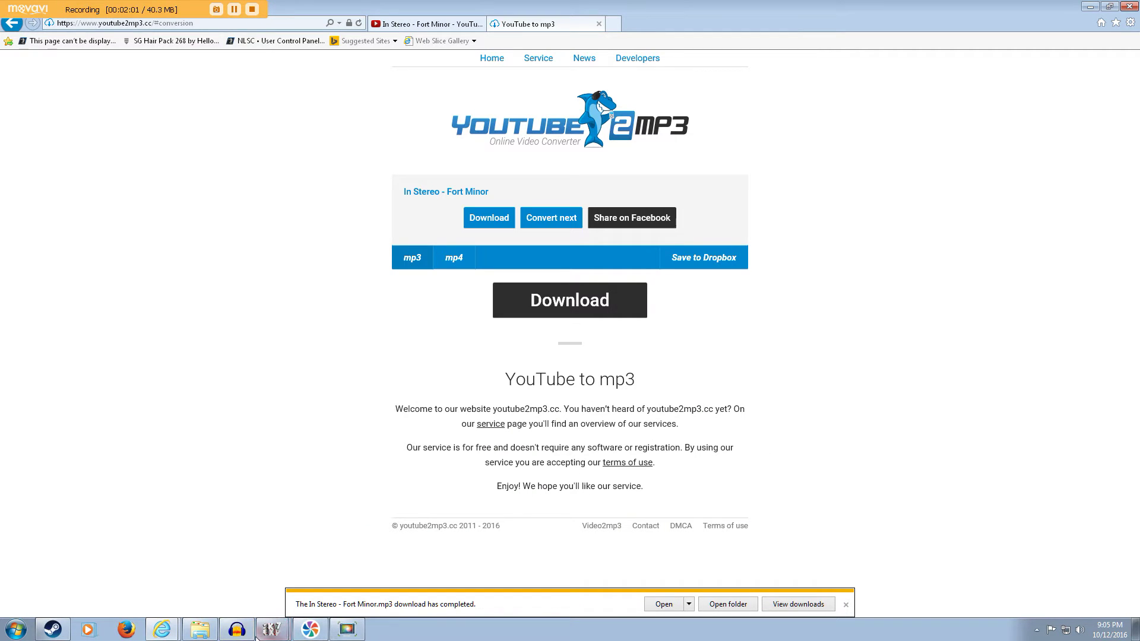
Switch to Audacity and open the In Stereo - Fort Minor file from the NEW folder
{"action": "left_click", "coordinate": [237, 629]}
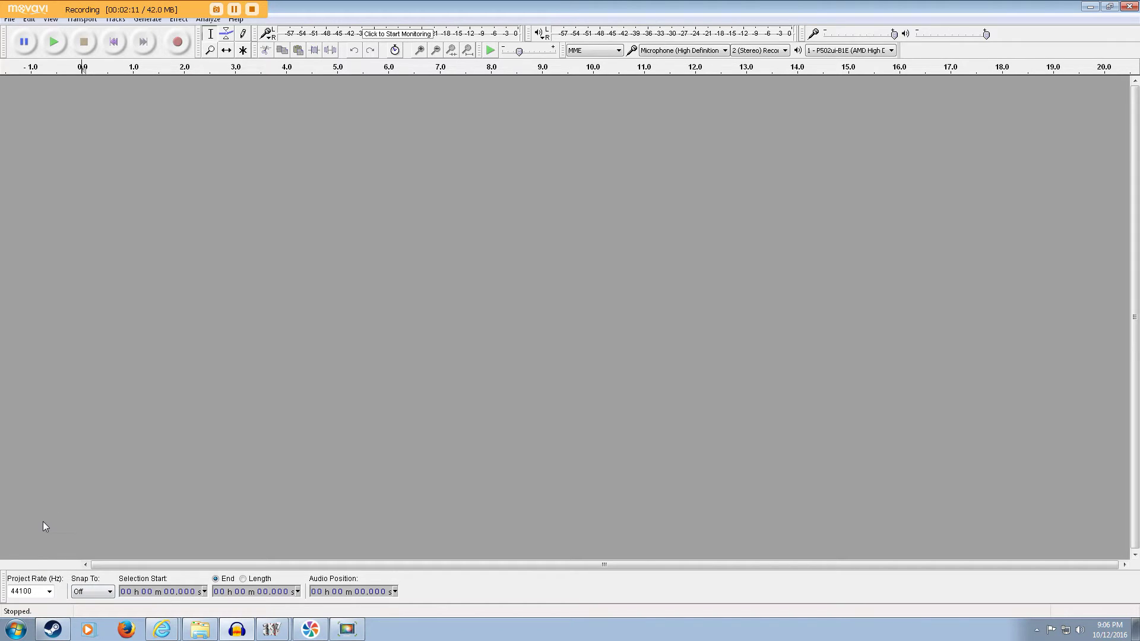
{"action": "left_click", "coordinate": [10, 19]}
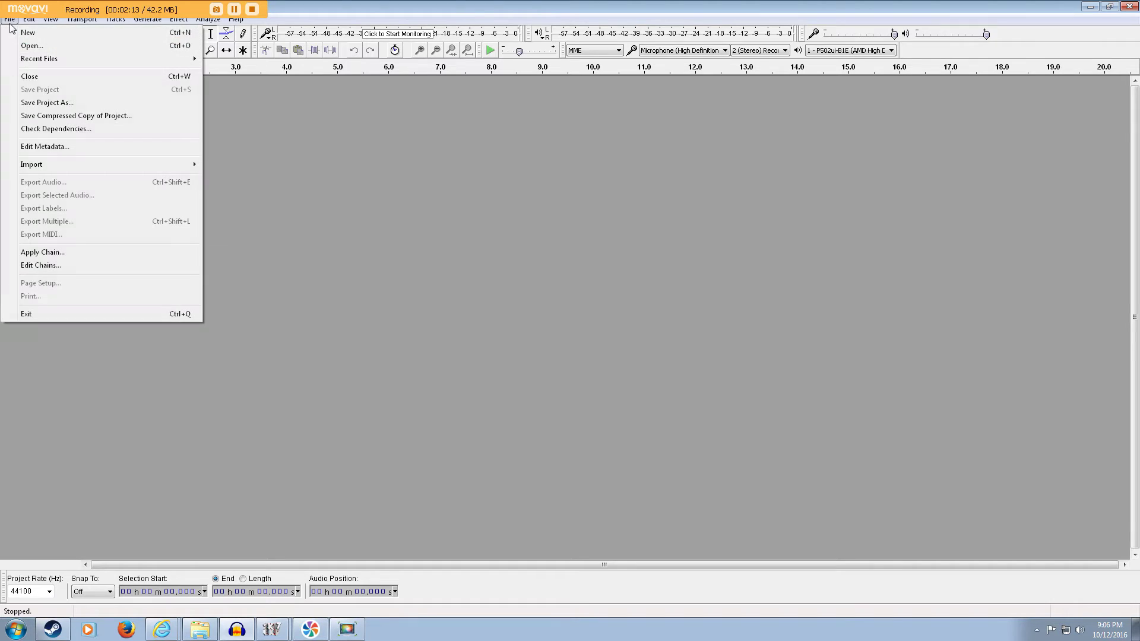
{"action": "left_click", "coordinate": [17, 47]}
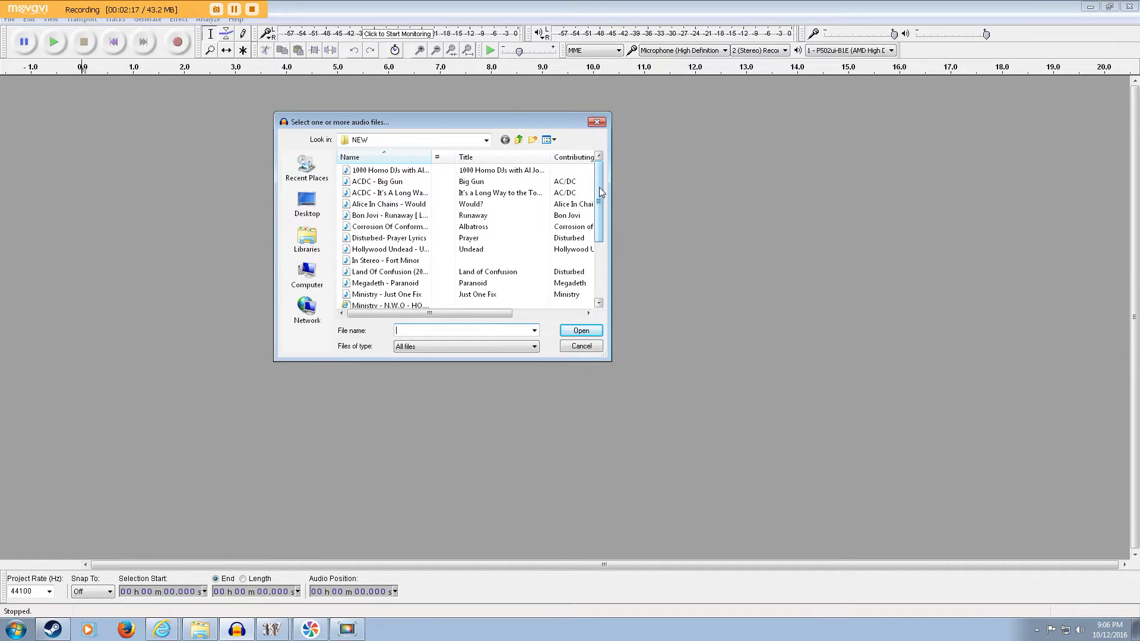
{"action": "left_click_drag", "start_coordinate": [597, 196], "coordinate": [606, 266]}
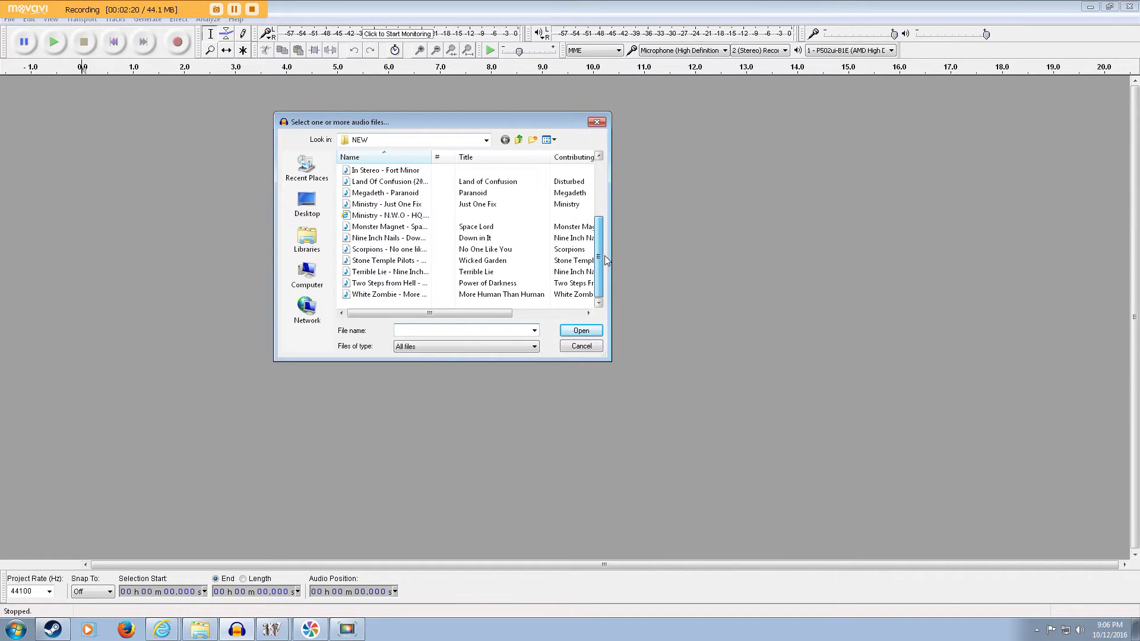
{"action": "left_click_drag", "start_coordinate": [606, 260], "coordinate": [605, 219]}
{"action": "left_click", "coordinate": [409, 239]}
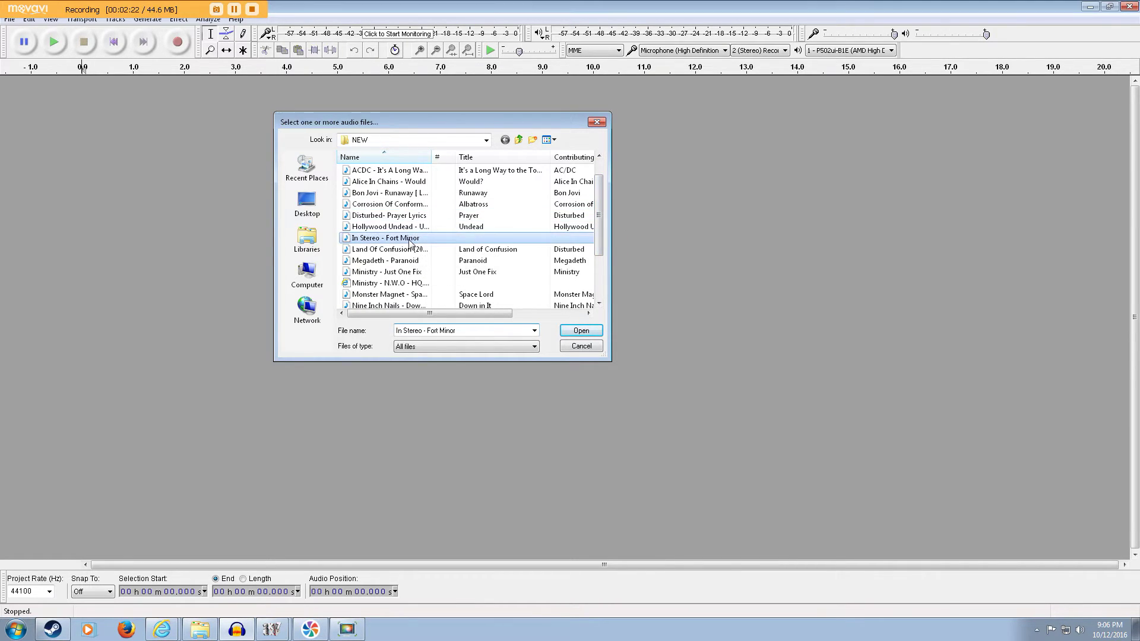
{"action": "double_click", "coordinate": [409, 239]}
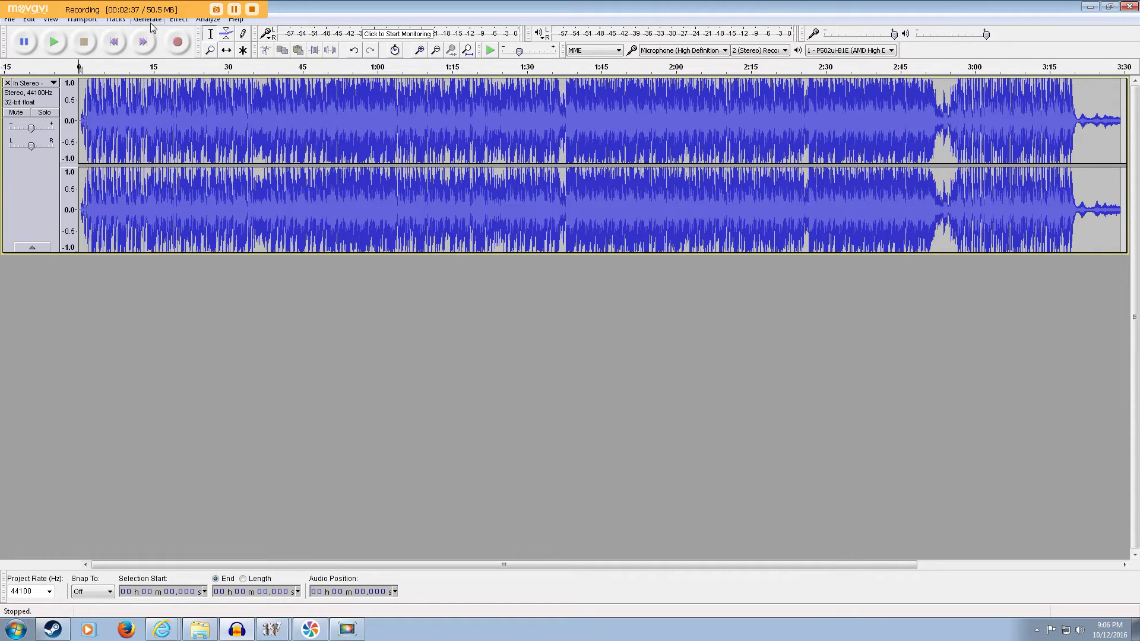
{"action": "left_click", "coordinate": [179, 20]}
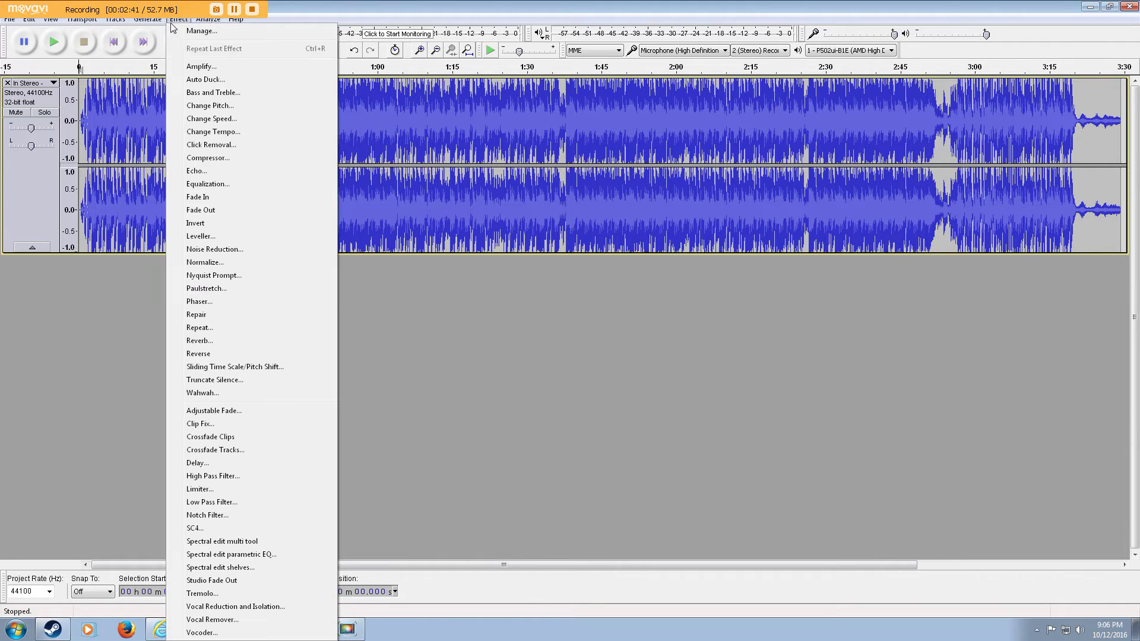
{"action": "left_click", "coordinate": [200, 67]}
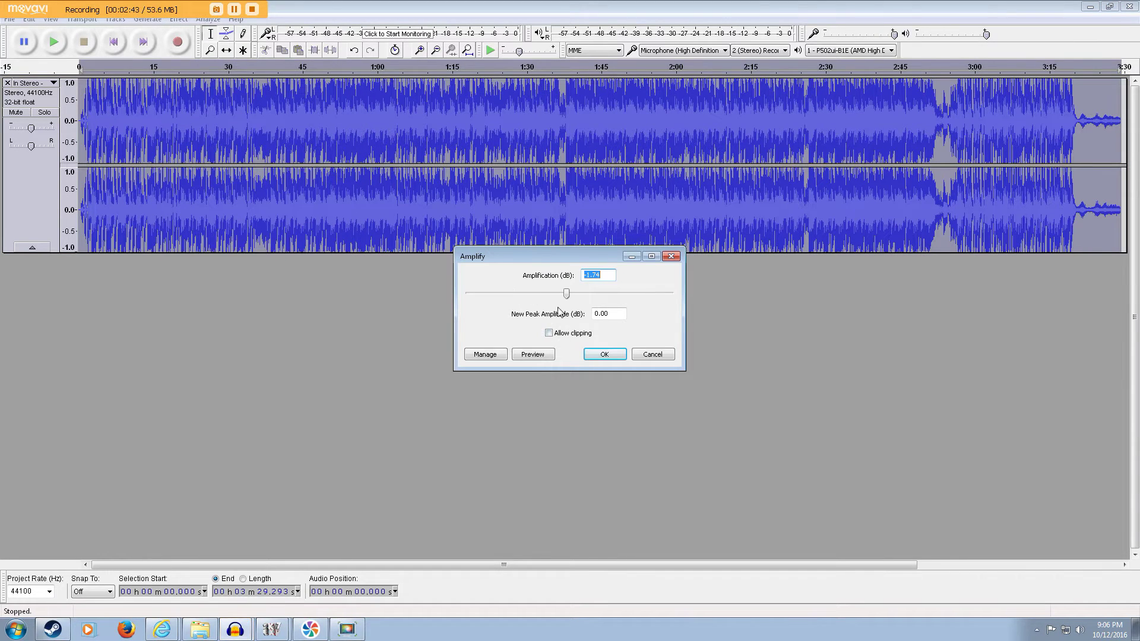
{"action": "left_click", "coordinate": [653, 354]}
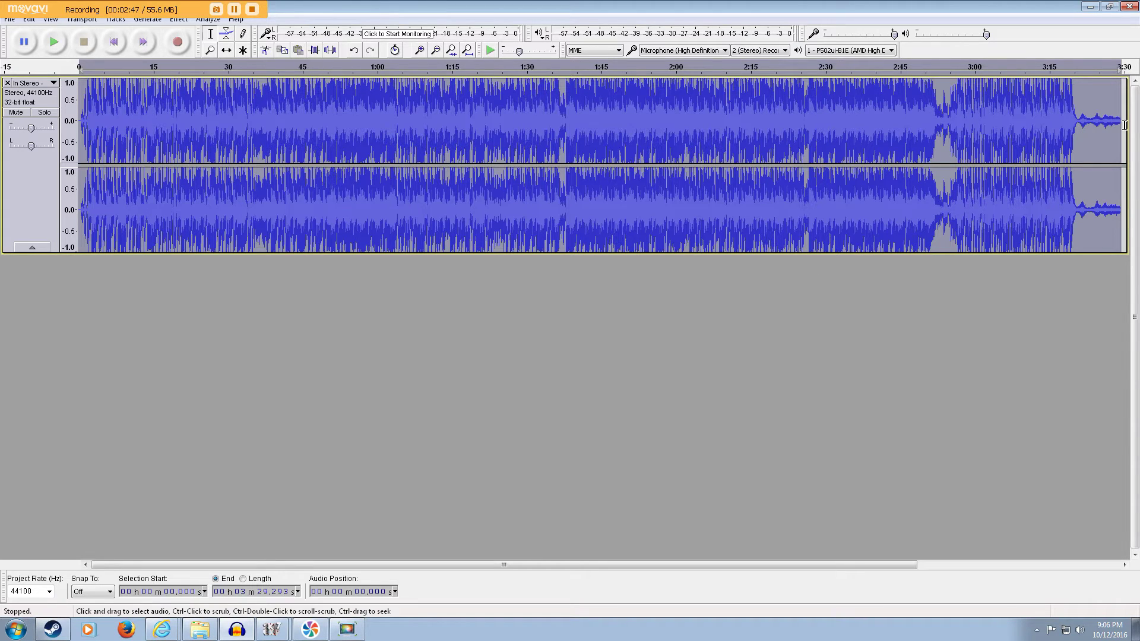
Try deleting the track's quiet ending from about 3:24 to the end, and undo the deletion
{"action": "left_click", "coordinate": [1097, 119]}
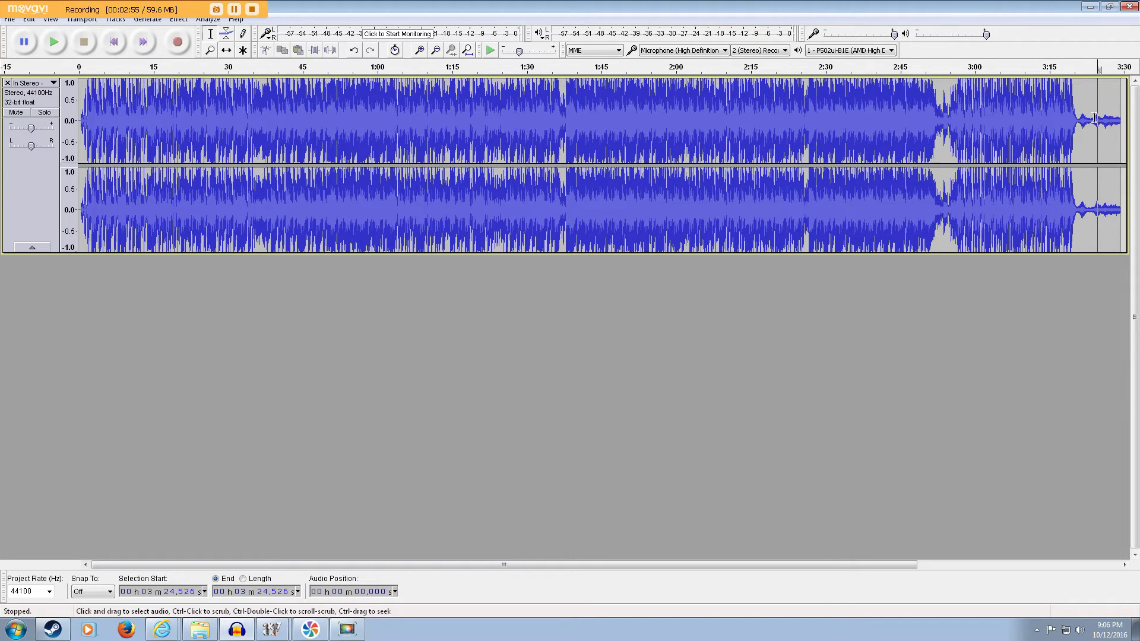
{"action": "left_click_drag", "start_coordinate": [1094, 117], "coordinate": [1120, 121]}
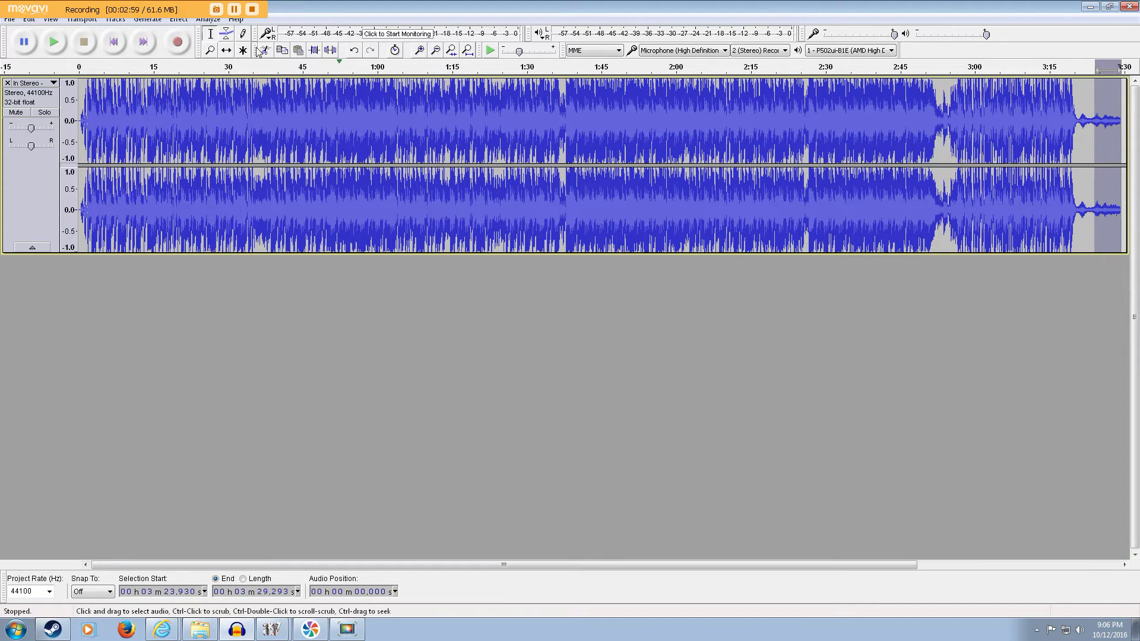
{"action": "left_click", "coordinate": [27, 19]}
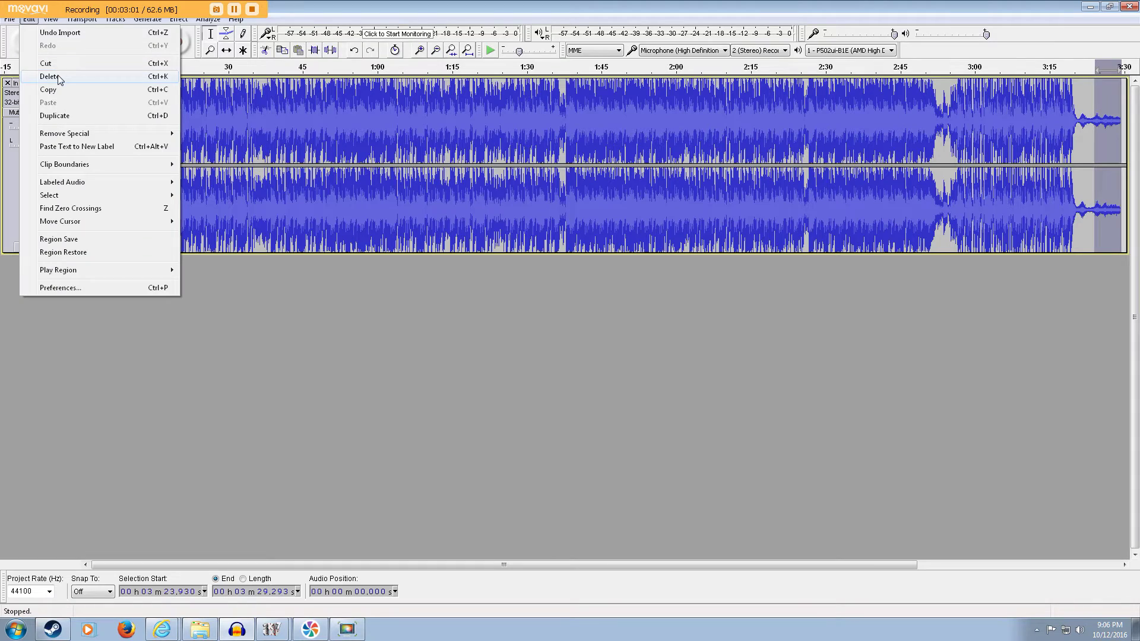
{"action": "left_click", "coordinate": [58, 77]}
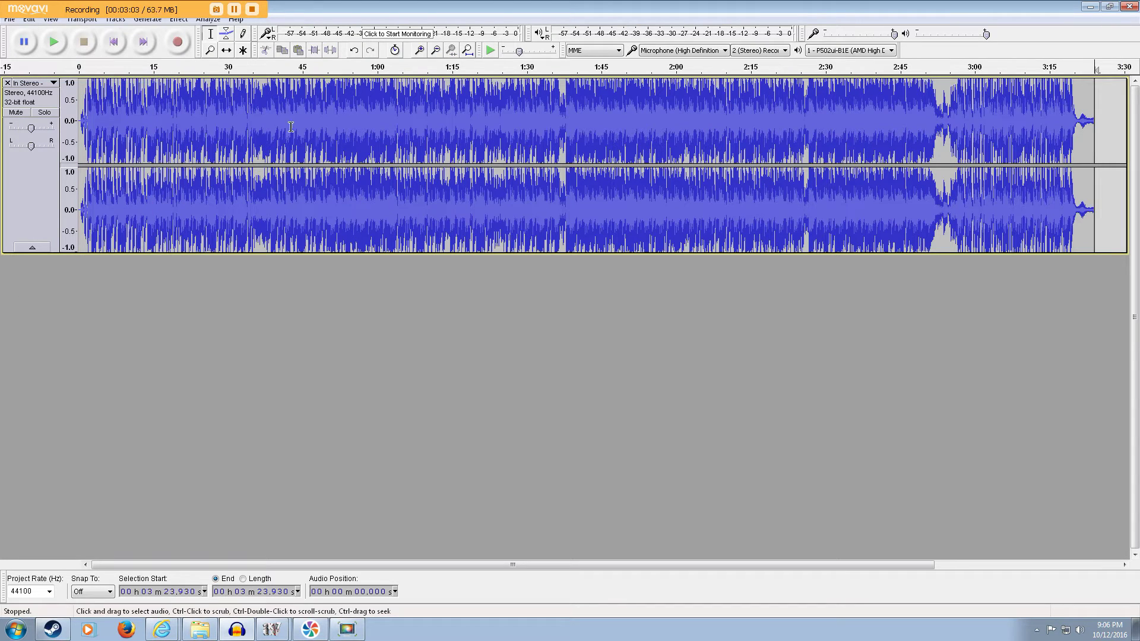
{"action": "left_click", "coordinate": [29, 20]}
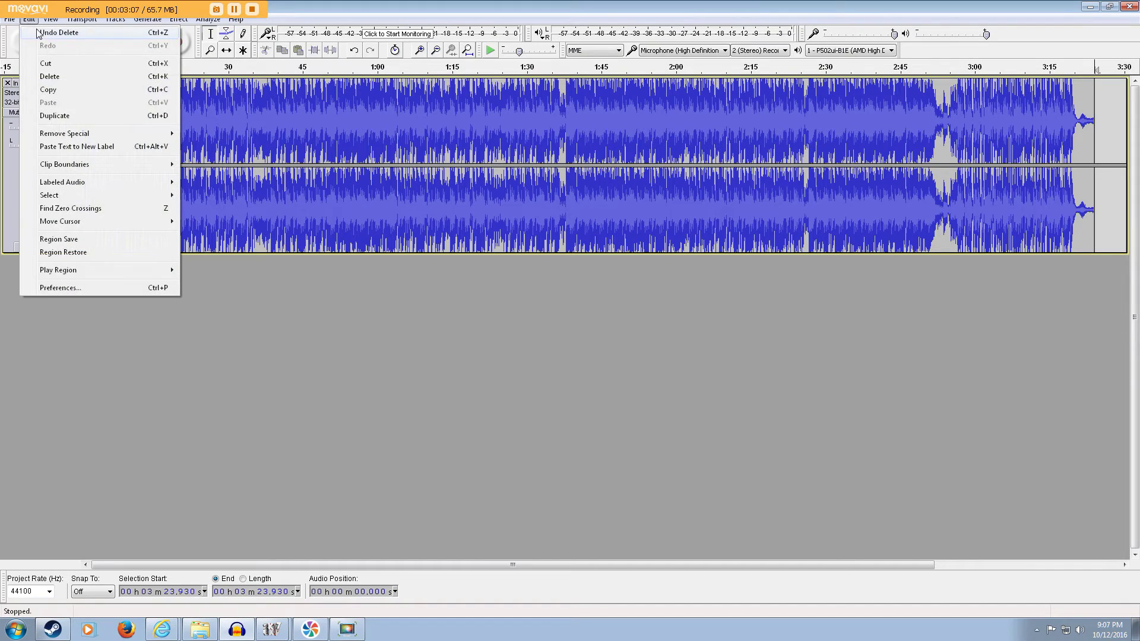
{"action": "left_click", "coordinate": [47, 33]}
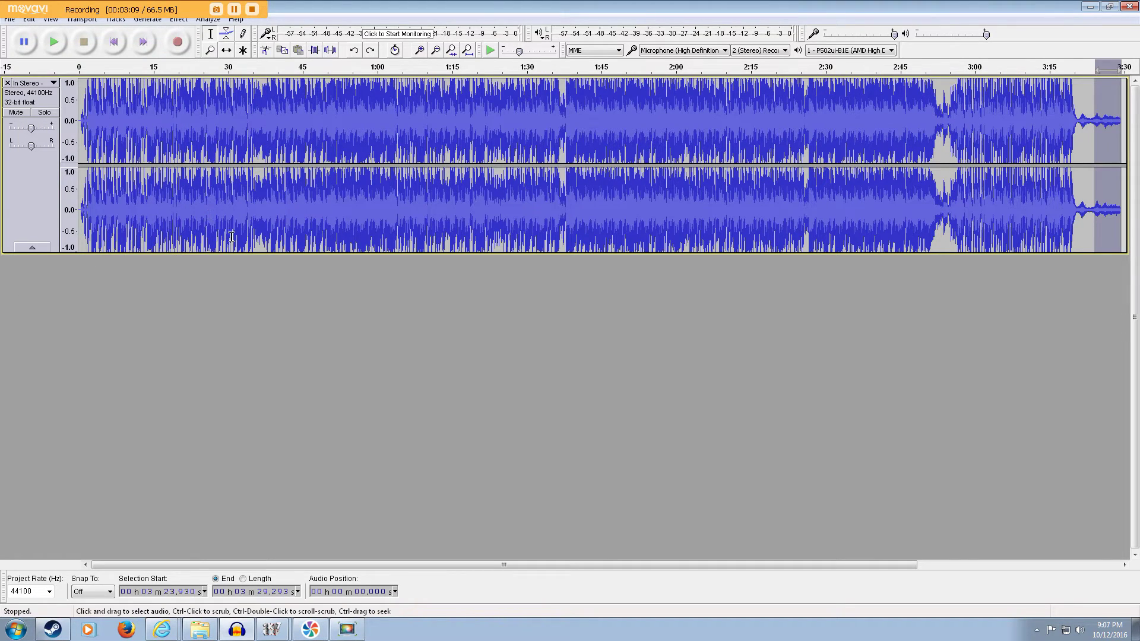
Set the project rate to 48000 Hz
{"action": "double_click", "coordinate": [39, 590]}
{"action": "type", "text": "4"}
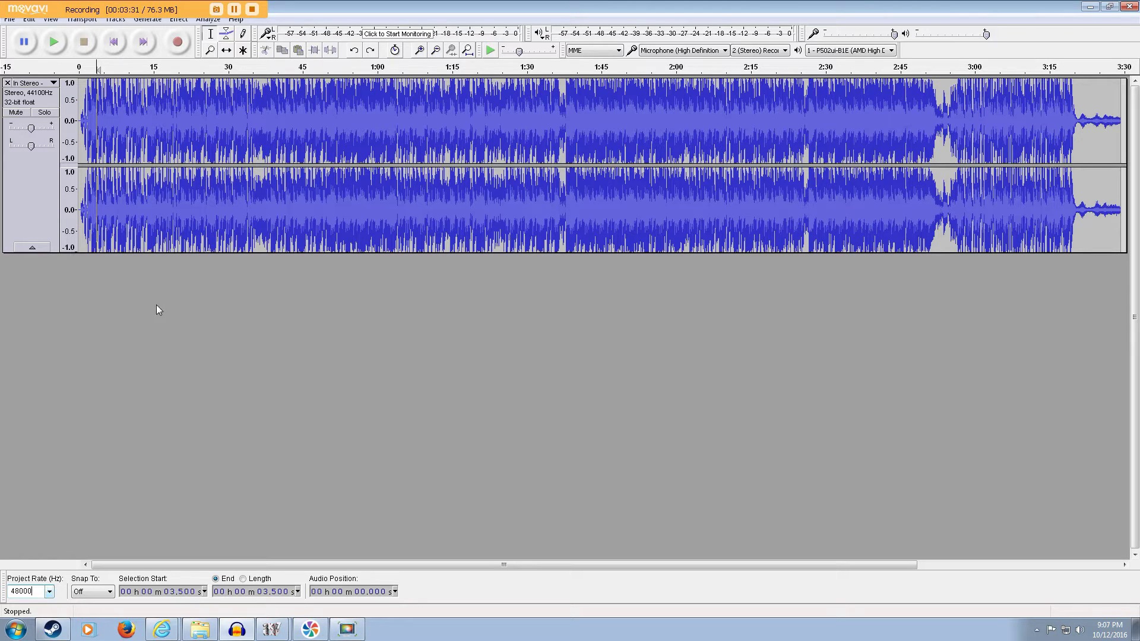
Export the track as the Ogg Vorbis file In Stereo - Fort Minor in the New Edited folder, accepting the metadata as it is
{"action": "left_click", "coordinate": [10, 19]}
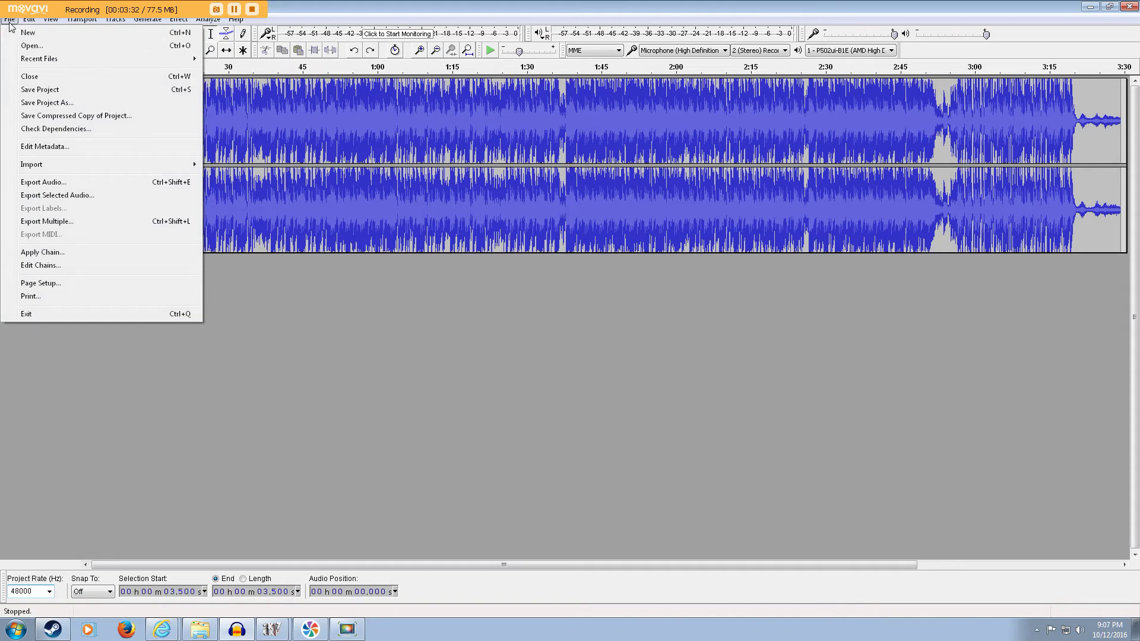
{"action": "left_click", "coordinate": [48, 182]}
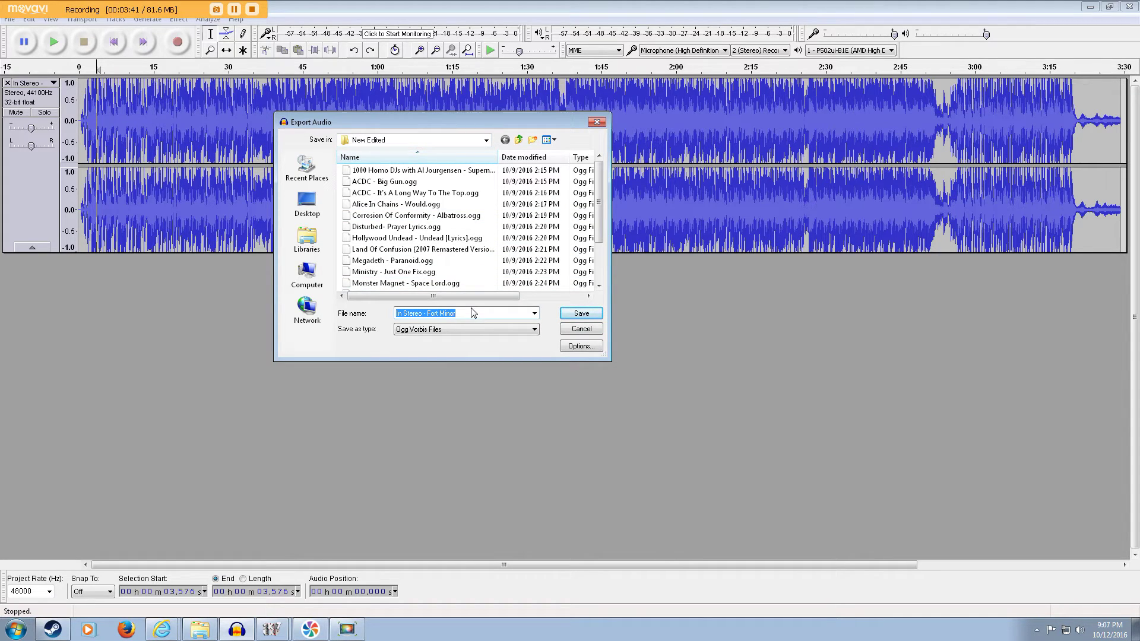
{"action": "left_click", "coordinate": [432, 331]}
{"action": "left_click", "coordinate": [418, 378]}
{"action": "left_click", "coordinate": [579, 313]}
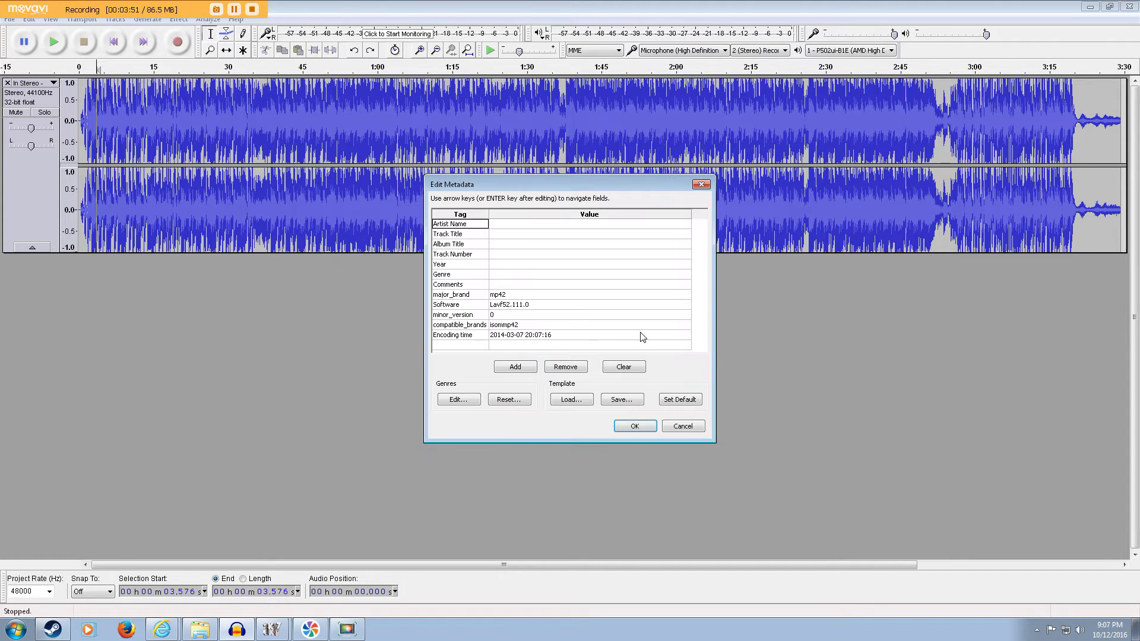
{"action": "left_click", "coordinate": [634, 427]}
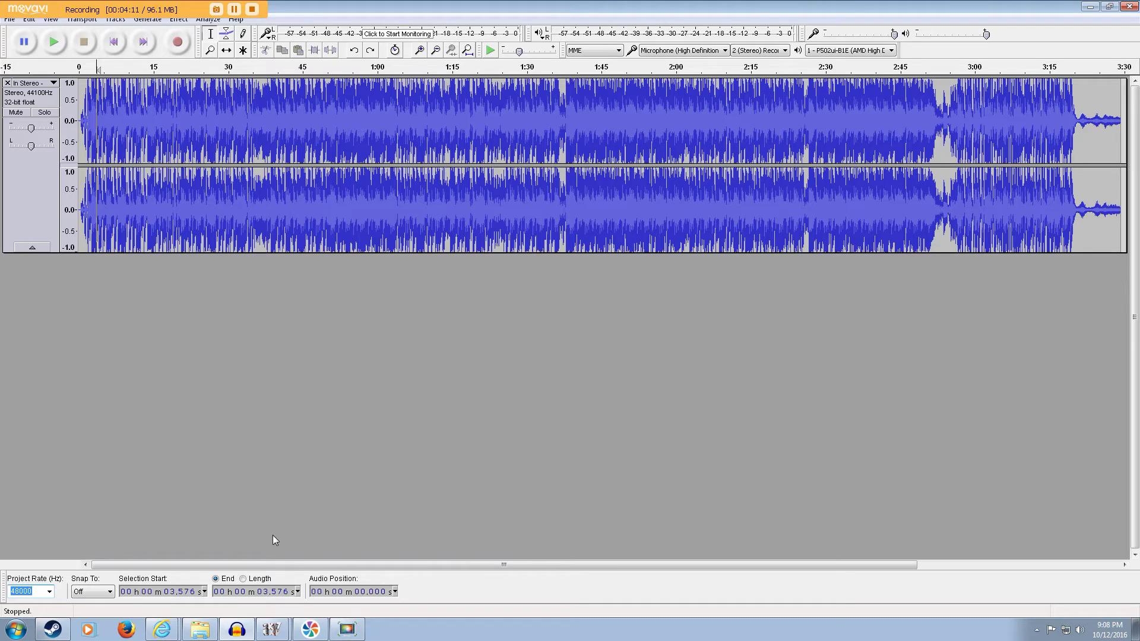
Bring up the NBA 2K17 Explorer 0.52 folder and switch to the running NBA 2K17 Explorer program
{"action": "mouse_move", "coordinate": [202, 631]}
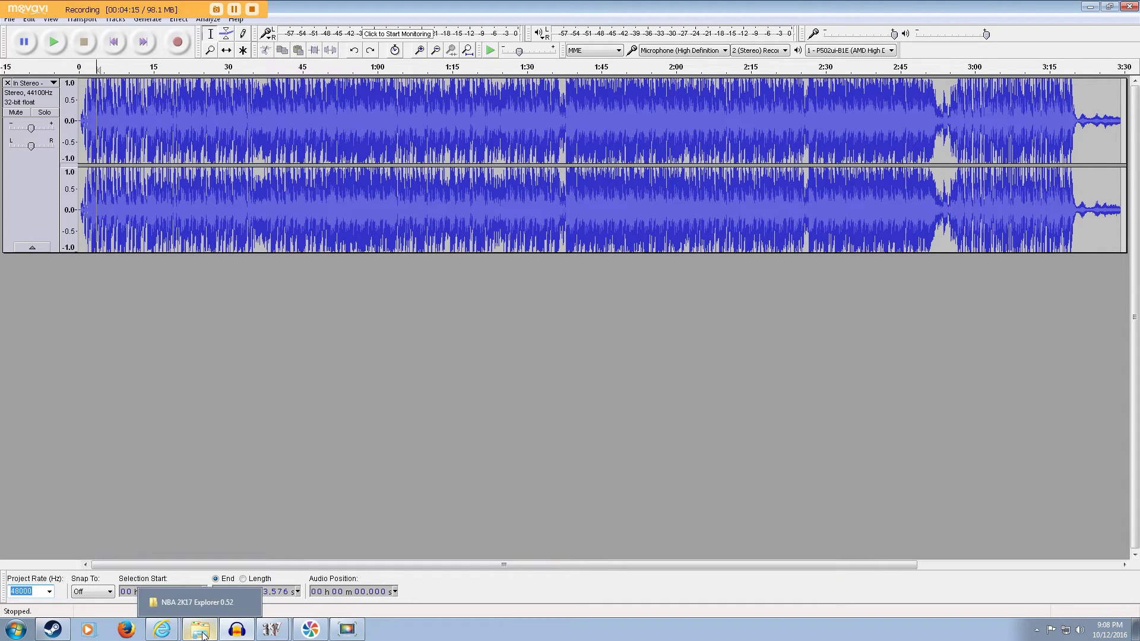
{"action": "left_click", "coordinate": [202, 635]}
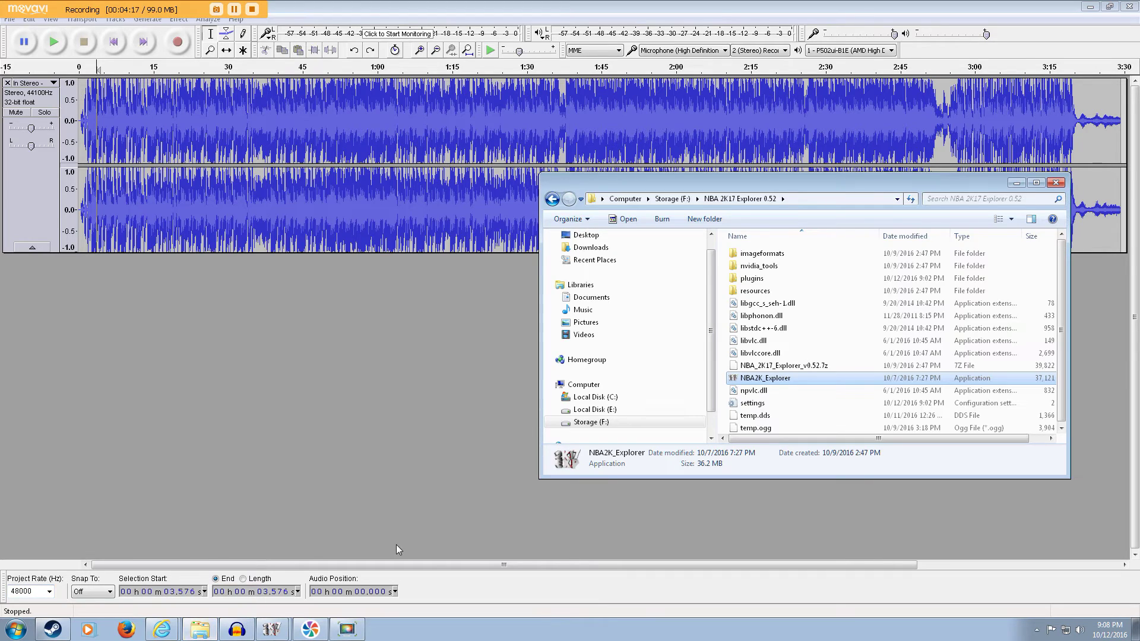
{"action": "left_click", "coordinate": [273, 631]}
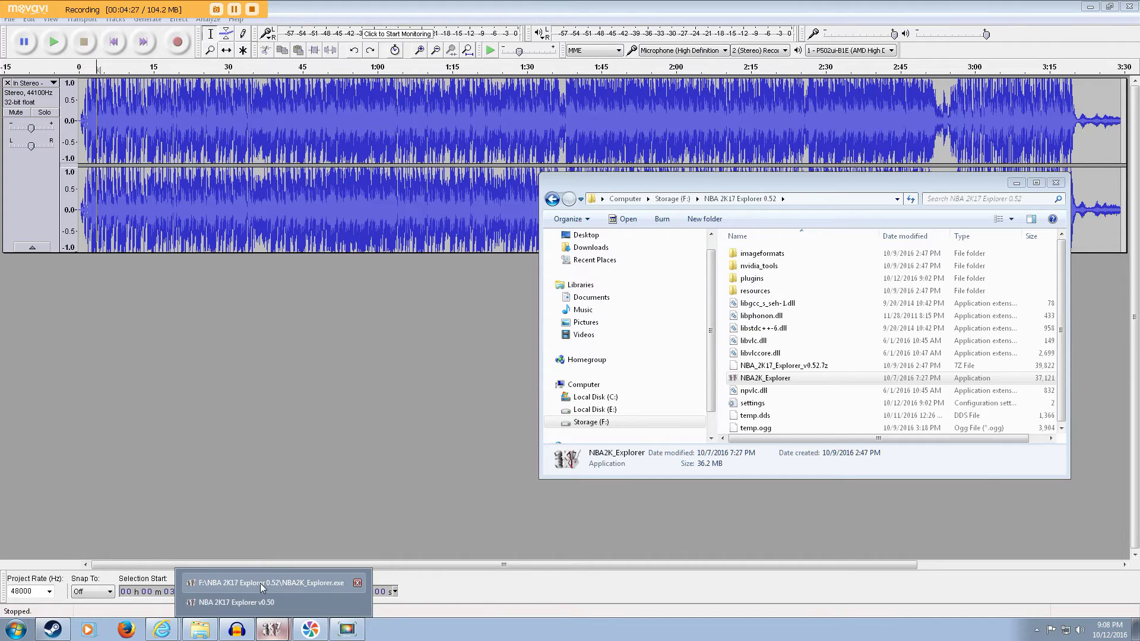
{"action": "left_click", "coordinate": [259, 601]}
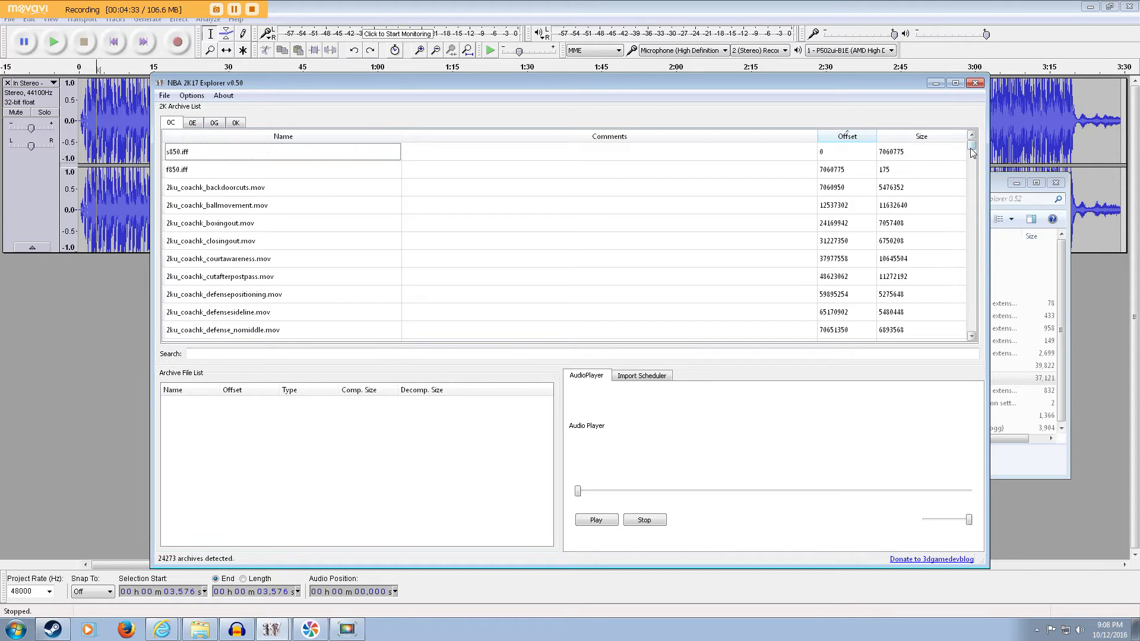
Look through the 0C archive list for the newaudio/jukeboxmusic entries, from 000000 to the last one
{"action": "left_click_drag", "start_coordinate": [971, 152], "coordinate": [973, 173]}
{"action": "left_click_drag", "start_coordinate": [973, 243], "coordinate": [974, 242]}
{"action": "left_click_drag", "start_coordinate": [974, 158], "coordinate": [974, 158]}
{"action": "left_click", "coordinate": [971, 336]}
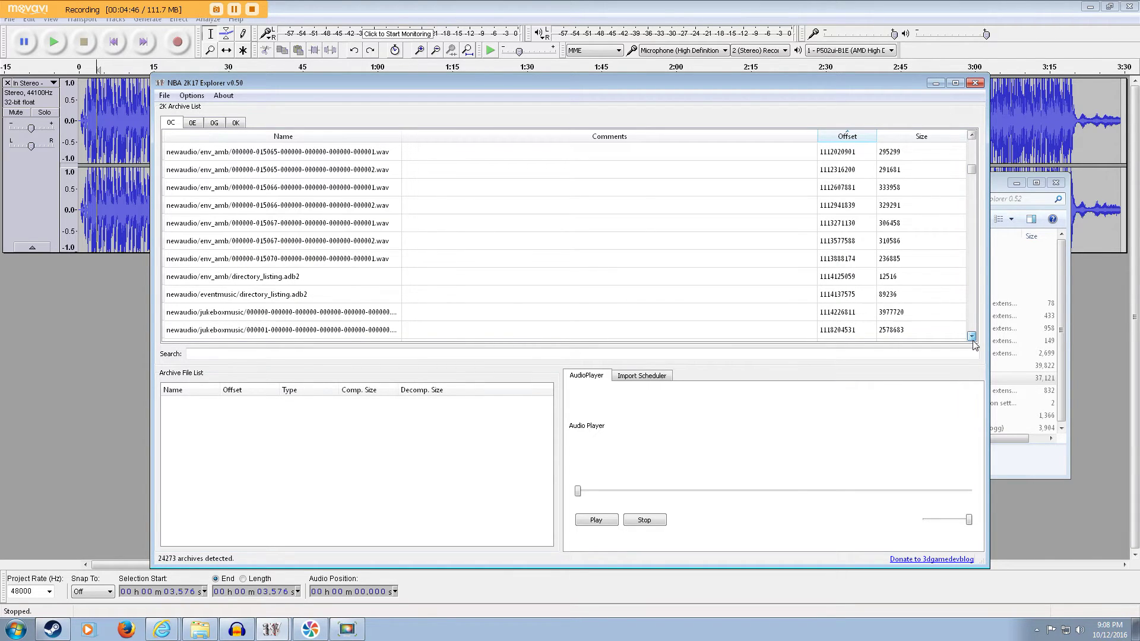
{"action": "left_click", "coordinate": [972, 336]}
{"action": "left_click", "coordinate": [971, 336]}
{"action": "left_click_drag", "start_coordinate": [973, 342], "coordinate": [973, 341]}
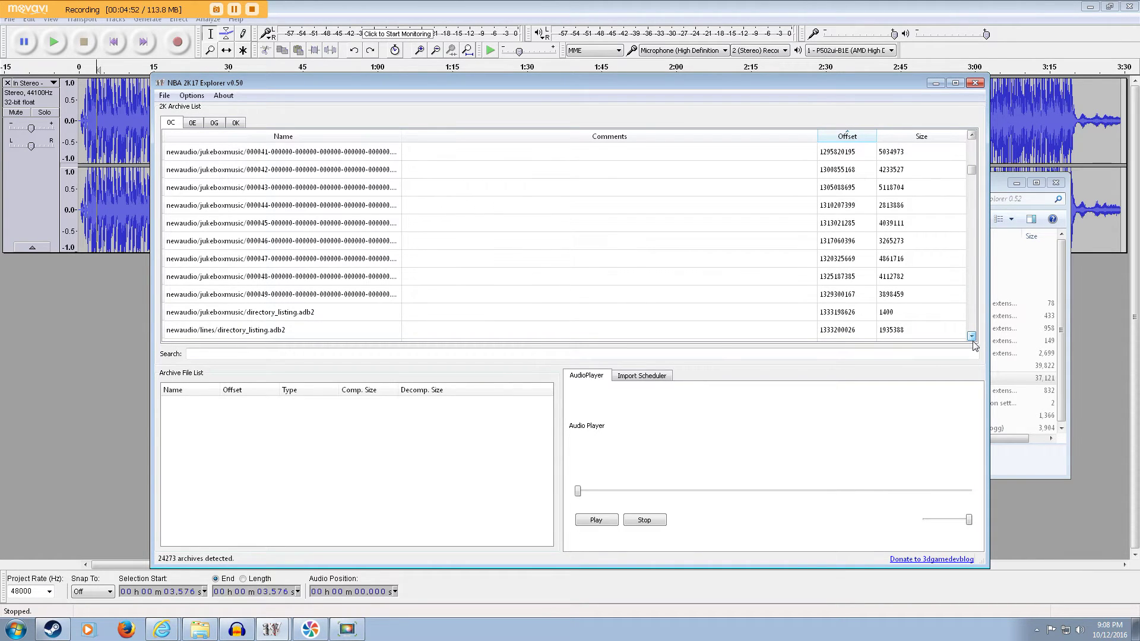
{"action": "left_click", "coordinate": [973, 136]}
{"action": "left_click", "coordinate": [973, 135]}
{"action": "left_click", "coordinate": [973, 135]}
{"action": "left_click_drag", "start_coordinate": [974, 136], "coordinate": [975, 136]}
Bring the NBA2K_Explorer.exe console forward and move the NBA 2K17 Explorer window aside so both can be seen
{"action": "left_click_drag", "start_coordinate": [667, 91], "coordinate": [738, 124]}
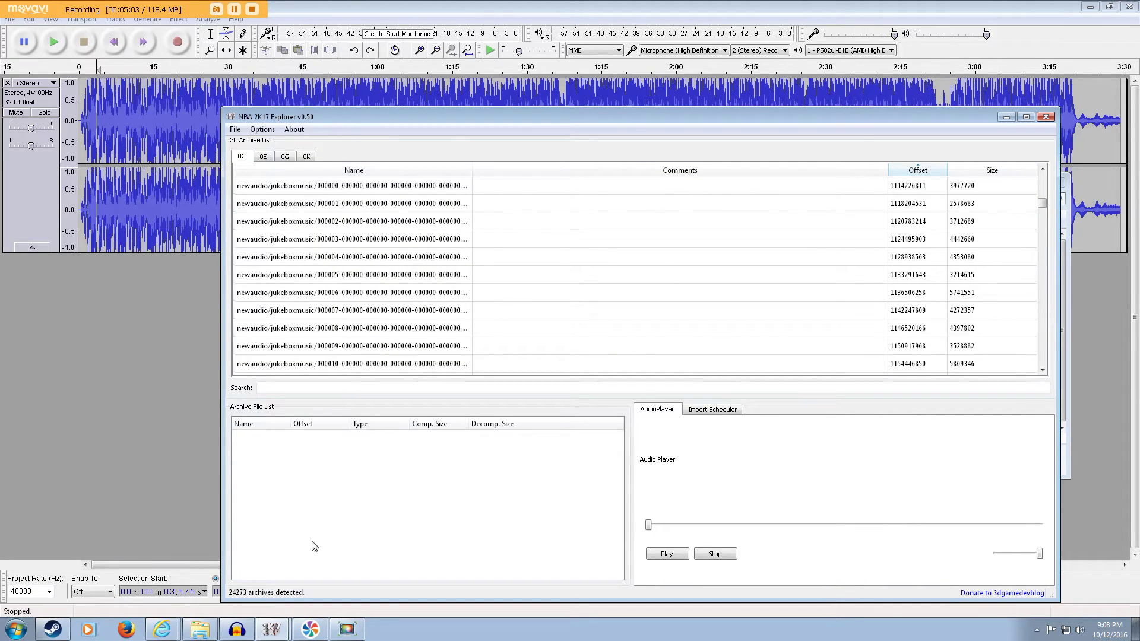
{"action": "left_click", "coordinate": [263, 630]}
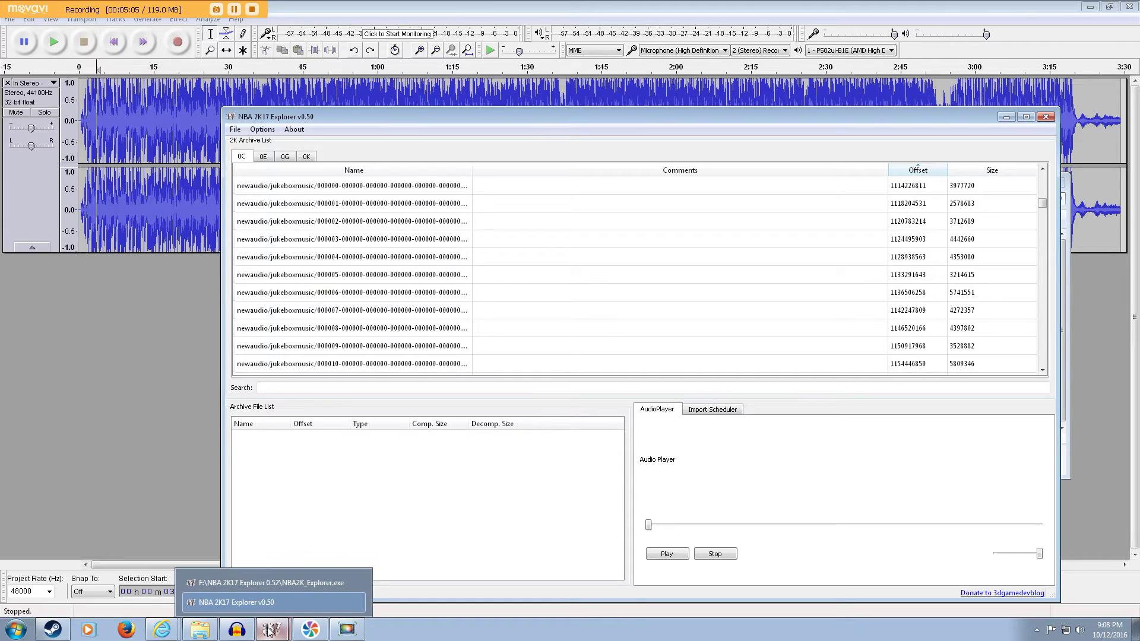
{"action": "left_click", "coordinate": [254, 592]}
{"action": "left_click", "coordinate": [589, 114]}
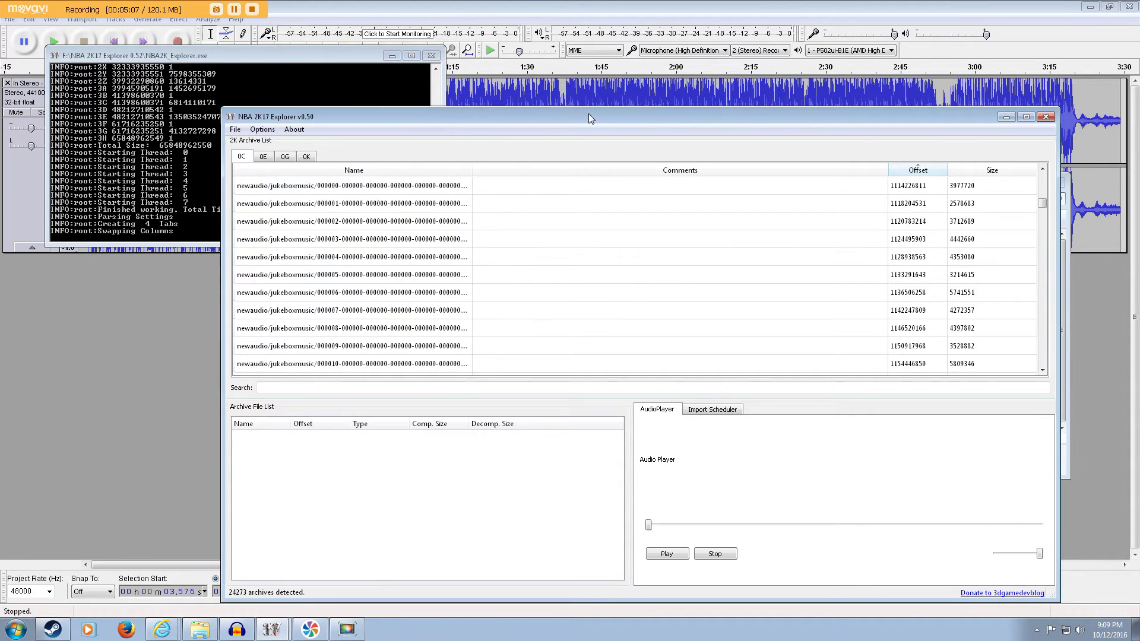
{"action": "left_click_drag", "start_coordinate": [547, 114], "coordinate": [626, 95]}
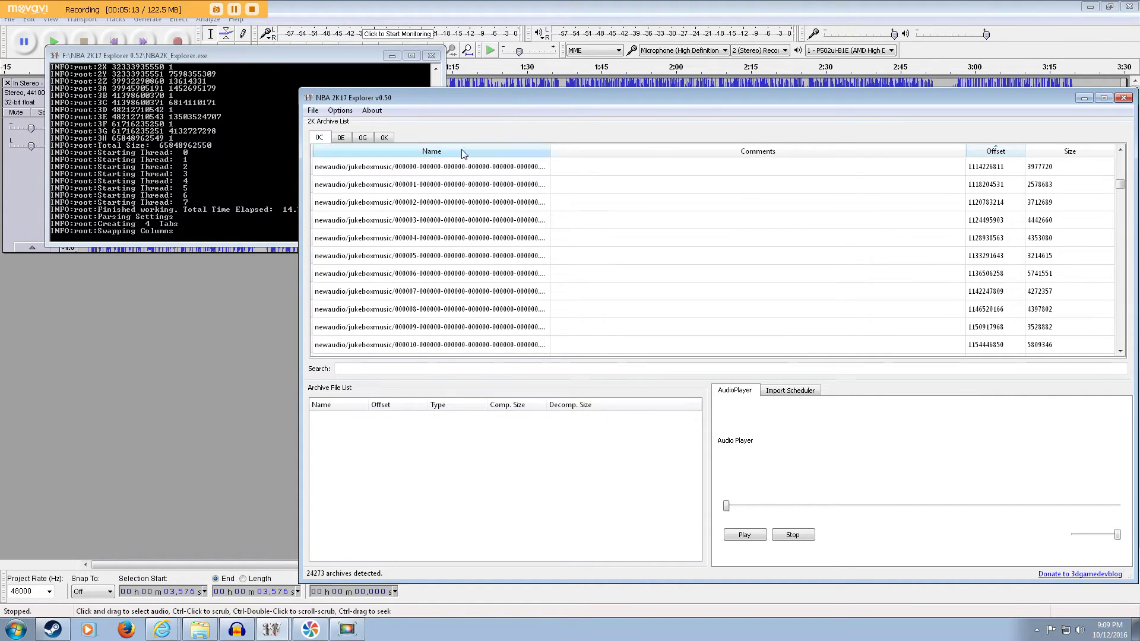
Play the jukeboxmusic 000000 entry and lower the system volume
{"action": "double_click", "coordinate": [439, 171]}
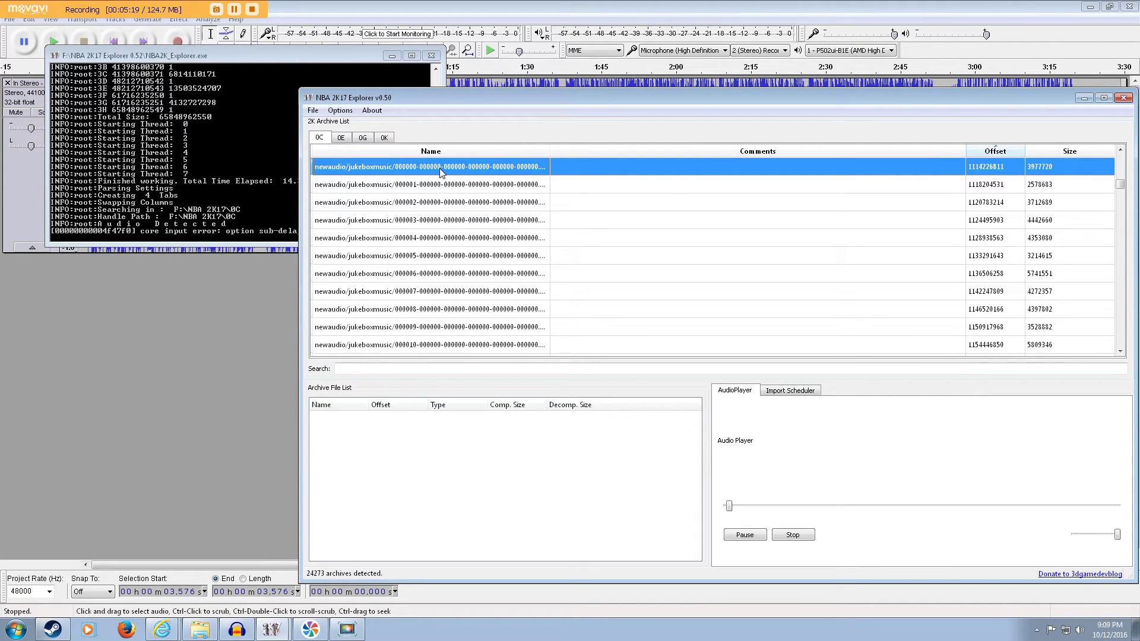
{"action": "left_click", "coordinate": [1080, 629]}
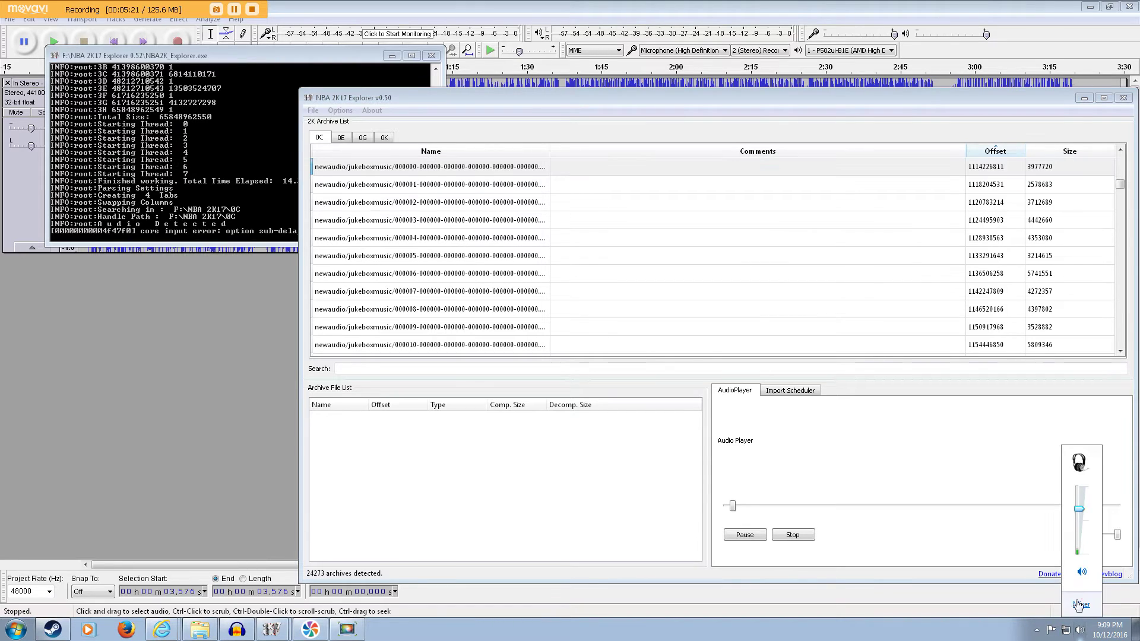
{"action": "left_click_drag", "start_coordinate": [1080, 508], "coordinate": [1083, 533]}
Import In Stereo - Fort Minor.ogg from the New Edited folder in NBA 2K17 Music over the jukeboxmusic 000000 entry, using the OGG audio file type
{"action": "left_click", "coordinate": [394, 167]}
{"action": "right_click", "coordinate": [395, 167]}
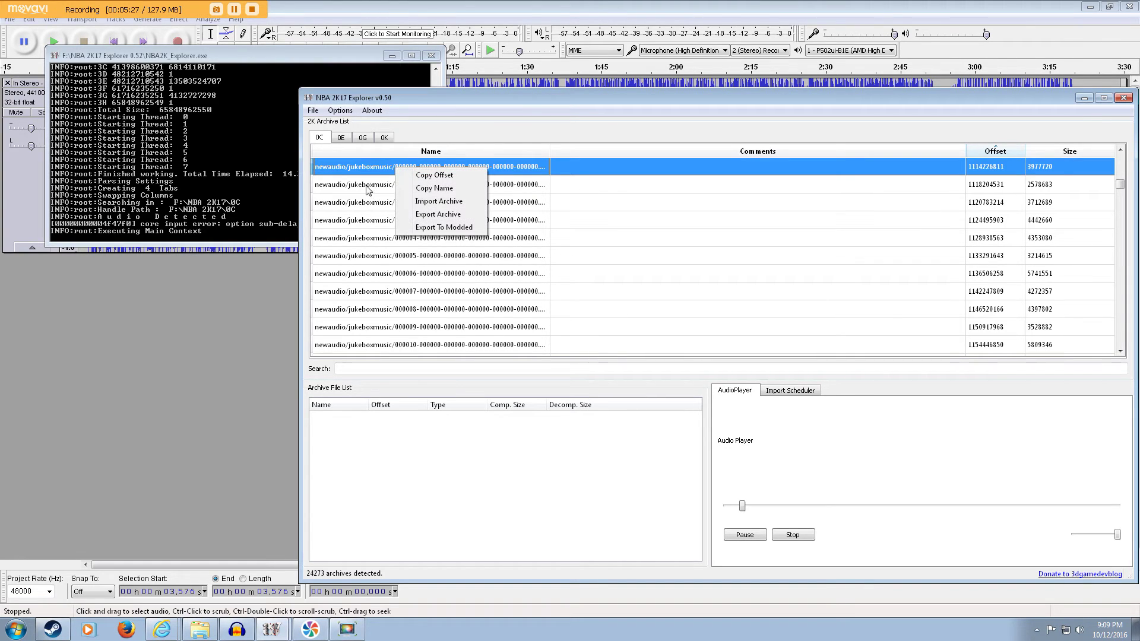
{"action": "left_click", "coordinate": [424, 203]}
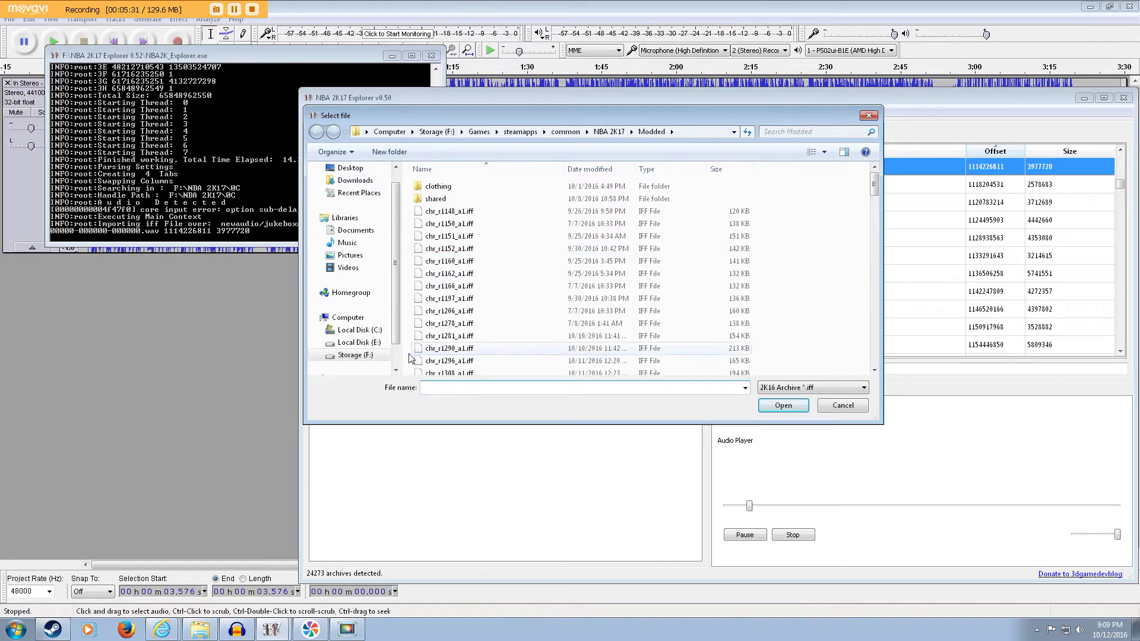
{"action": "left_click", "coordinate": [355, 355]}
{"action": "left_click_drag", "start_coordinate": [873, 193], "coordinate": [863, 259]}
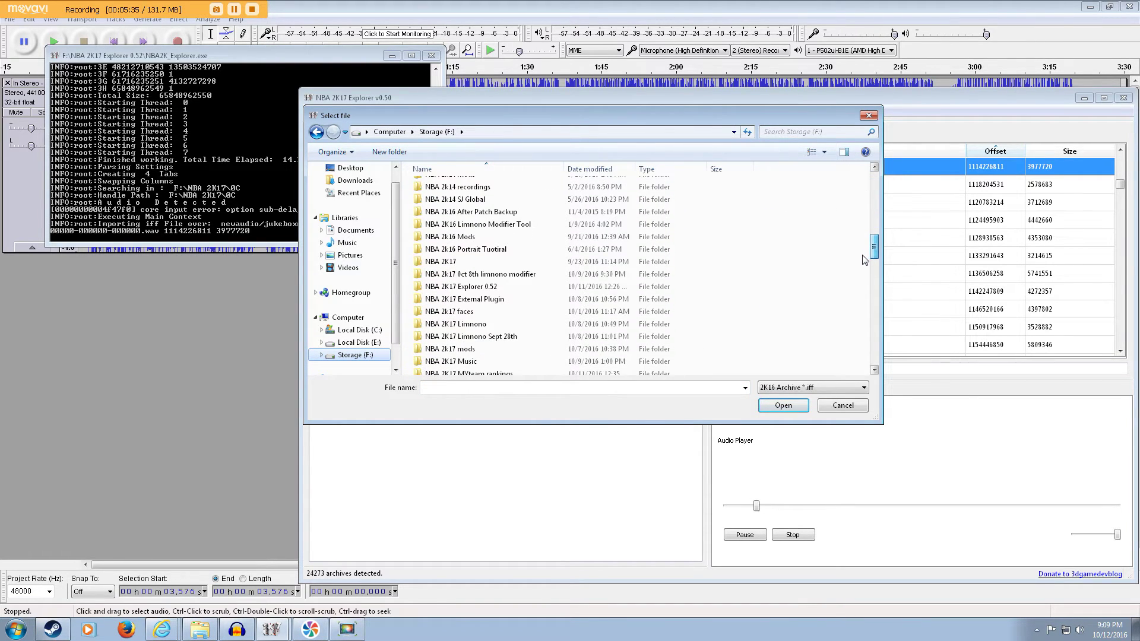
{"action": "double_click", "coordinate": [486, 361]}
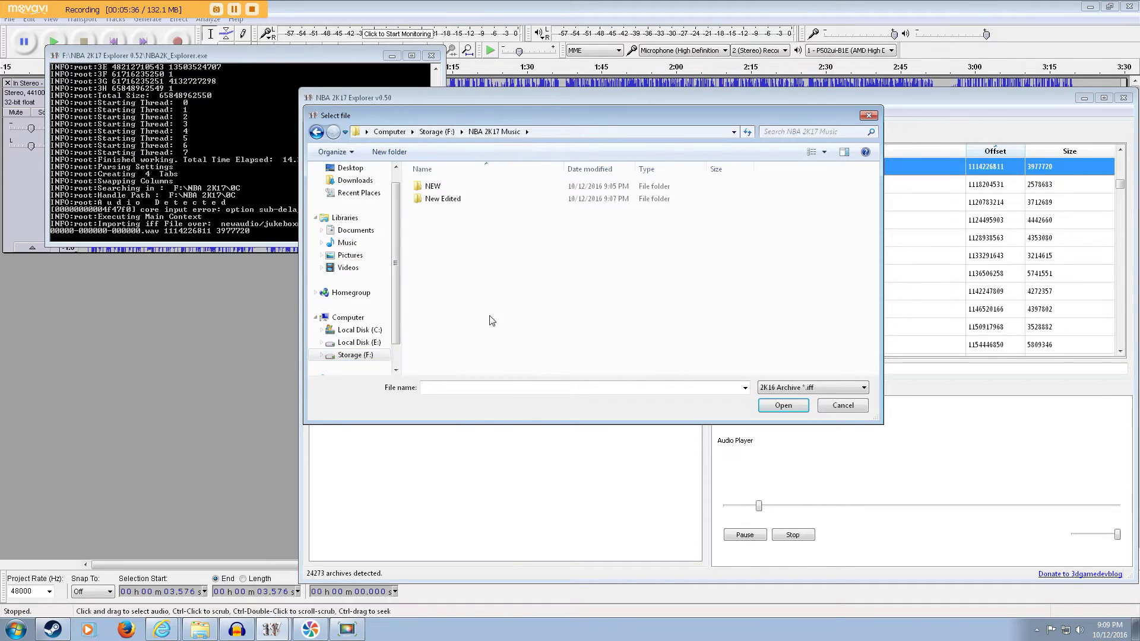
{"action": "double_click", "coordinate": [479, 203]}
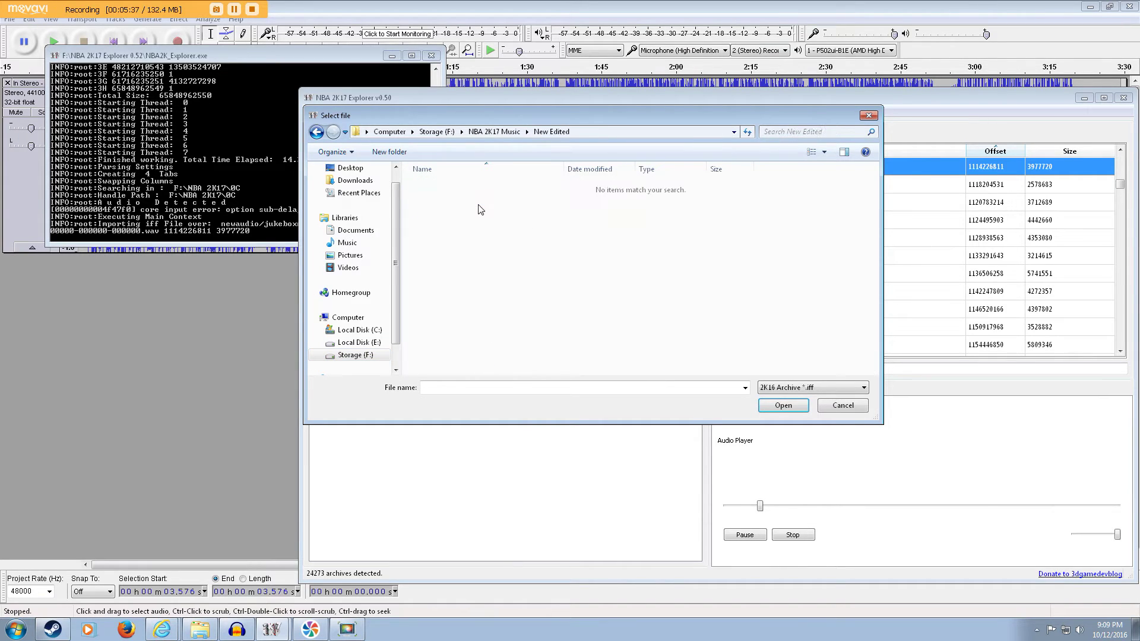
{"action": "left_click", "coordinate": [781, 389]}
{"action": "left_click", "coordinate": [778, 410]}
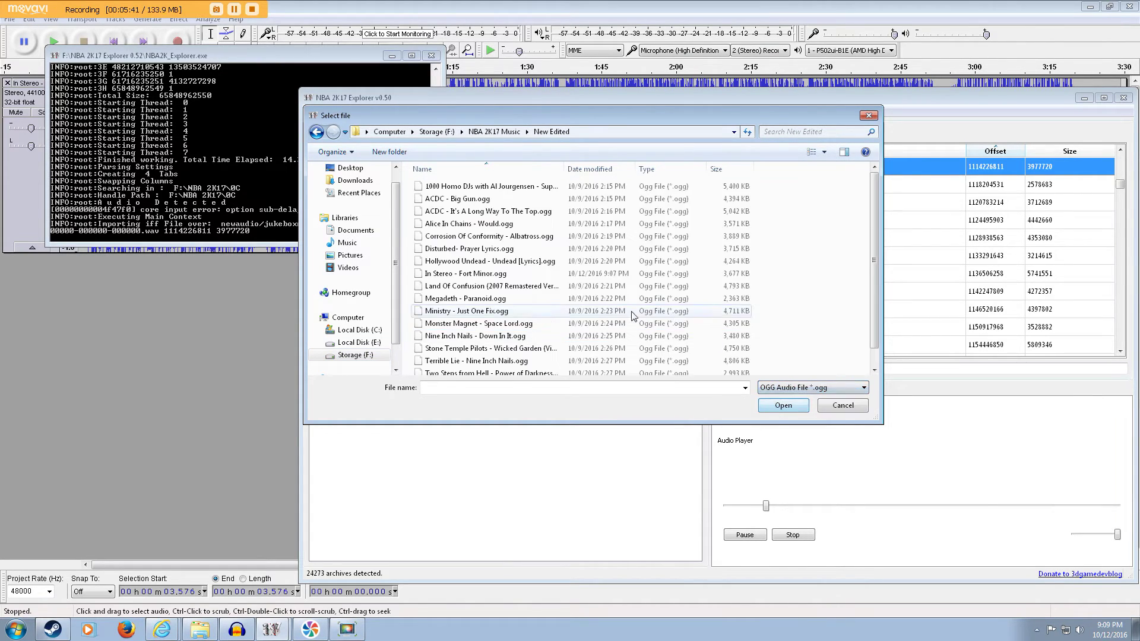
{"action": "double_click", "coordinate": [476, 274]}
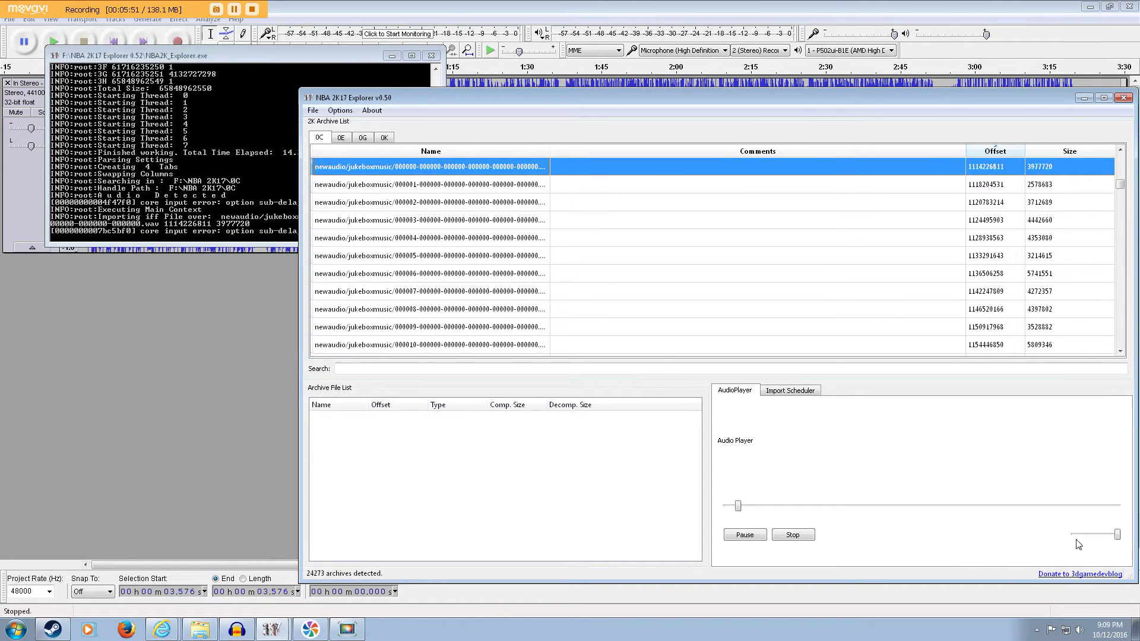
Lower the audio player's volume and apply the pending changes to the game archives
{"action": "left_click_drag", "start_coordinate": [1117, 538], "coordinate": [1097, 537]}
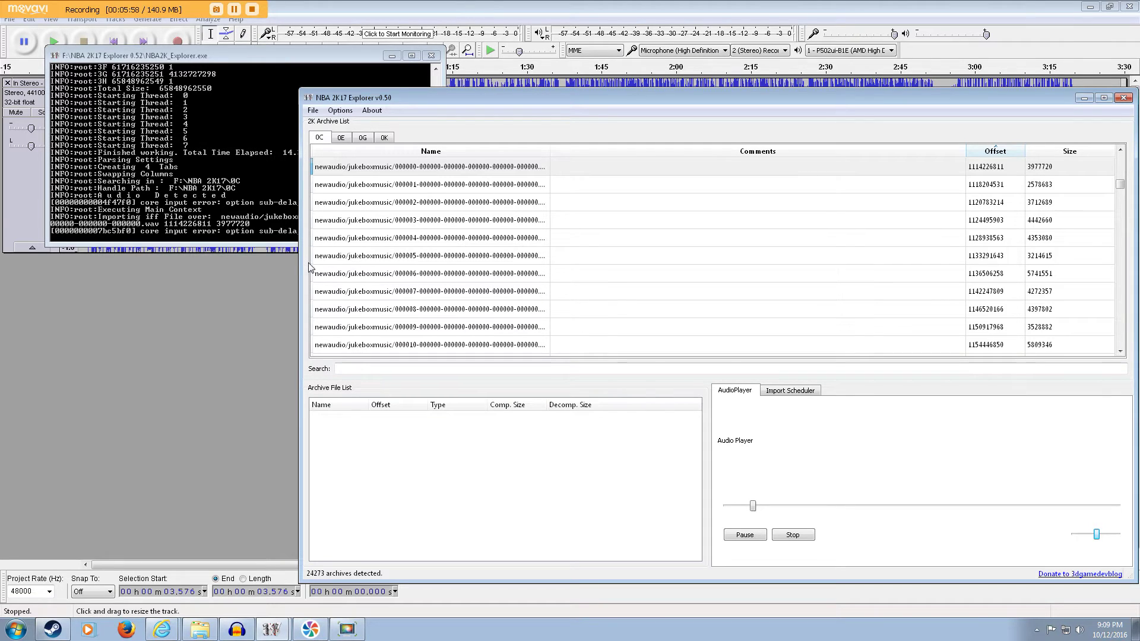
{"action": "left_click", "coordinate": [313, 111]}
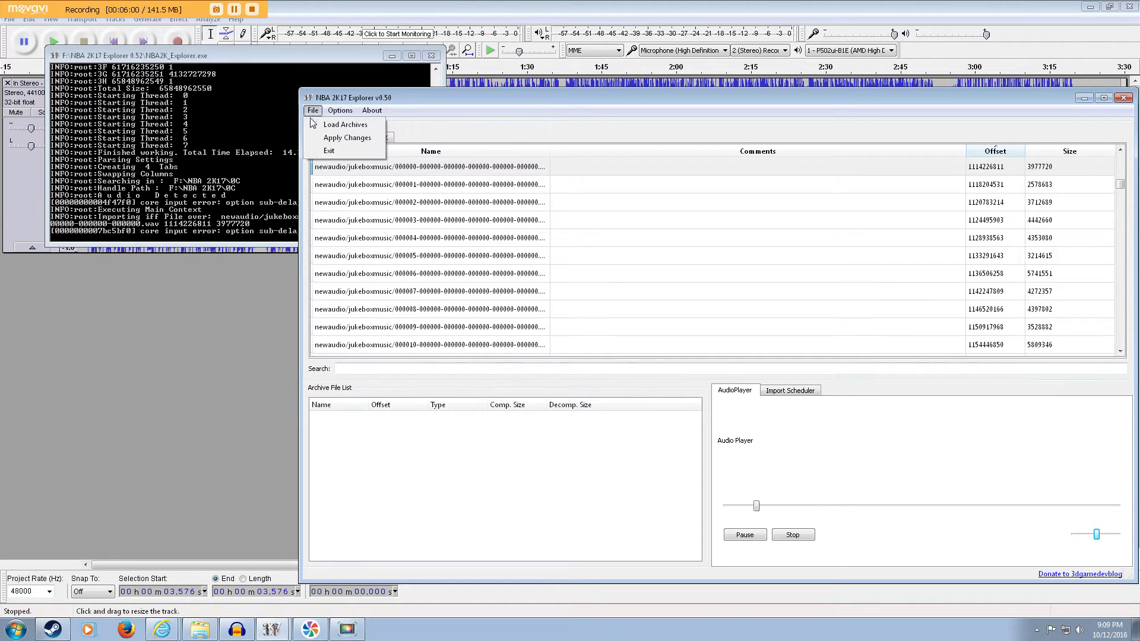
{"action": "left_click", "coordinate": [324, 136]}
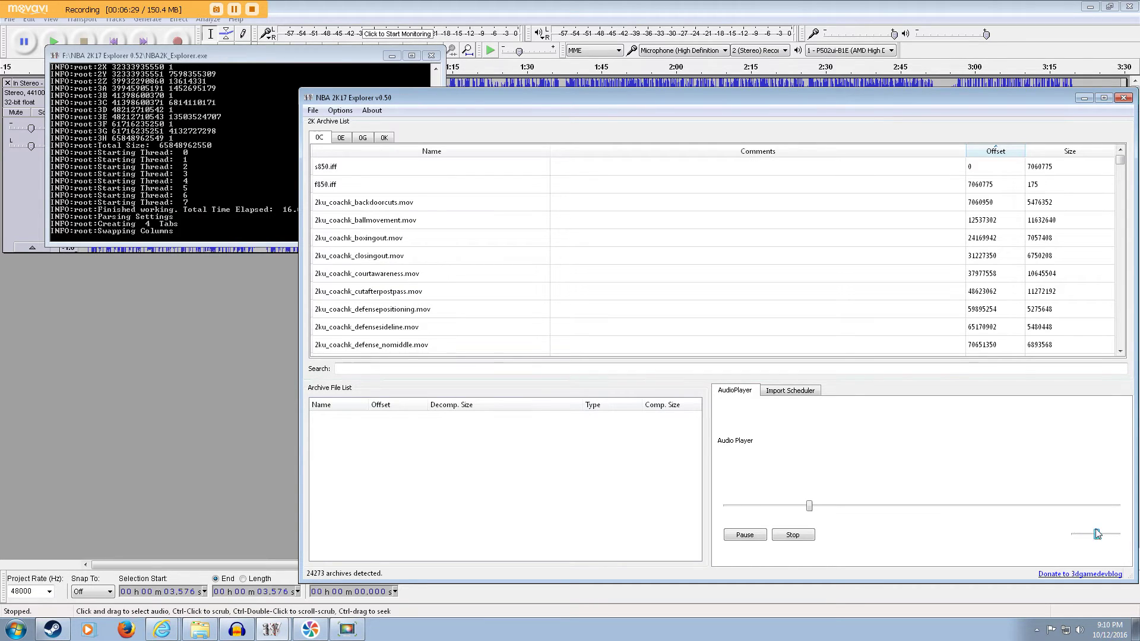
Find the newaudio/jukeboxmusic entries in the reloaded 0C list and play the replaced 000000 track at a lower player volume
{"action": "left_click_drag", "start_coordinate": [1095, 540], "coordinate": [1089, 539]}
{"action": "left_click_drag", "start_coordinate": [1120, 164], "coordinate": [1137, 199]}
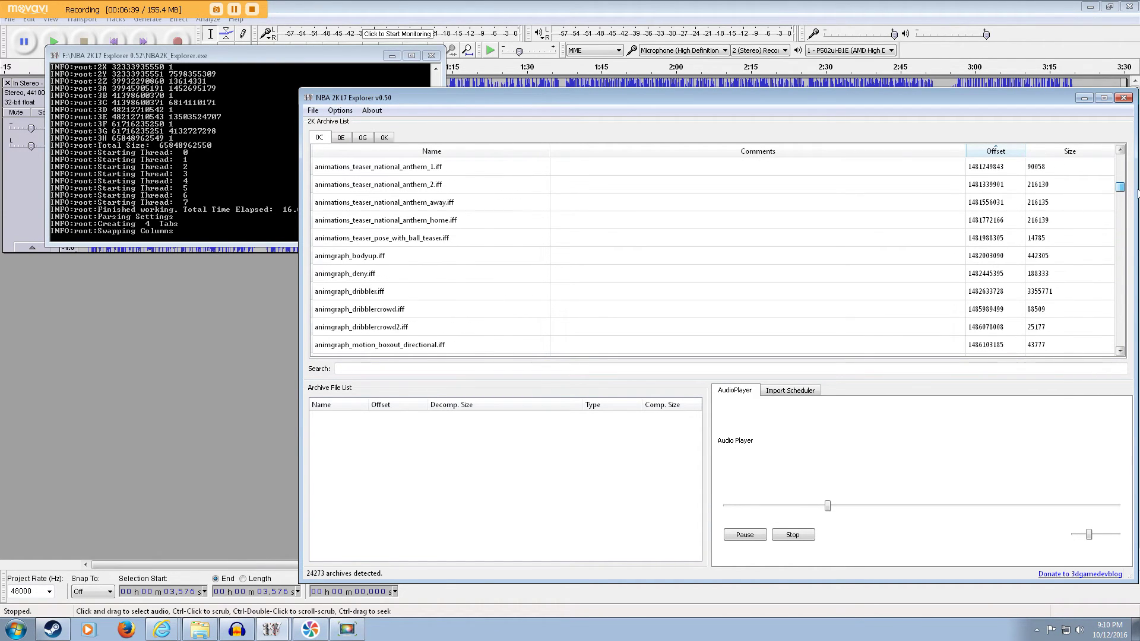
{"action": "left_click_drag", "start_coordinate": [1137, 191], "coordinate": [1137, 188]}
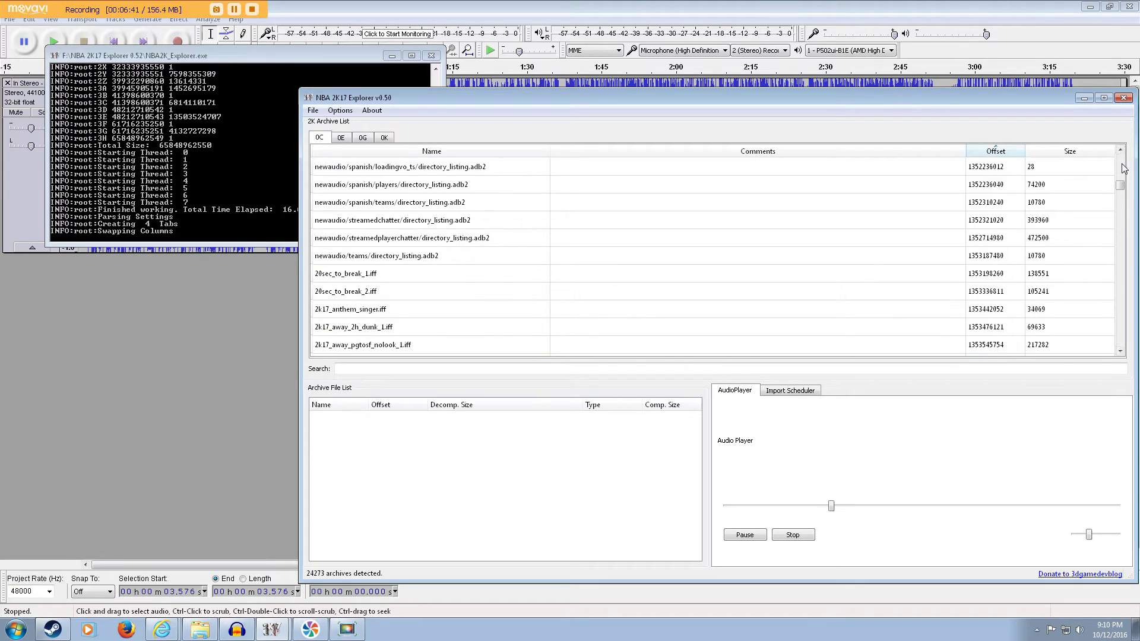
{"action": "scroll", "coordinate": [1123, 168], "scroll_direction": "up", "scroll_amount": 10}
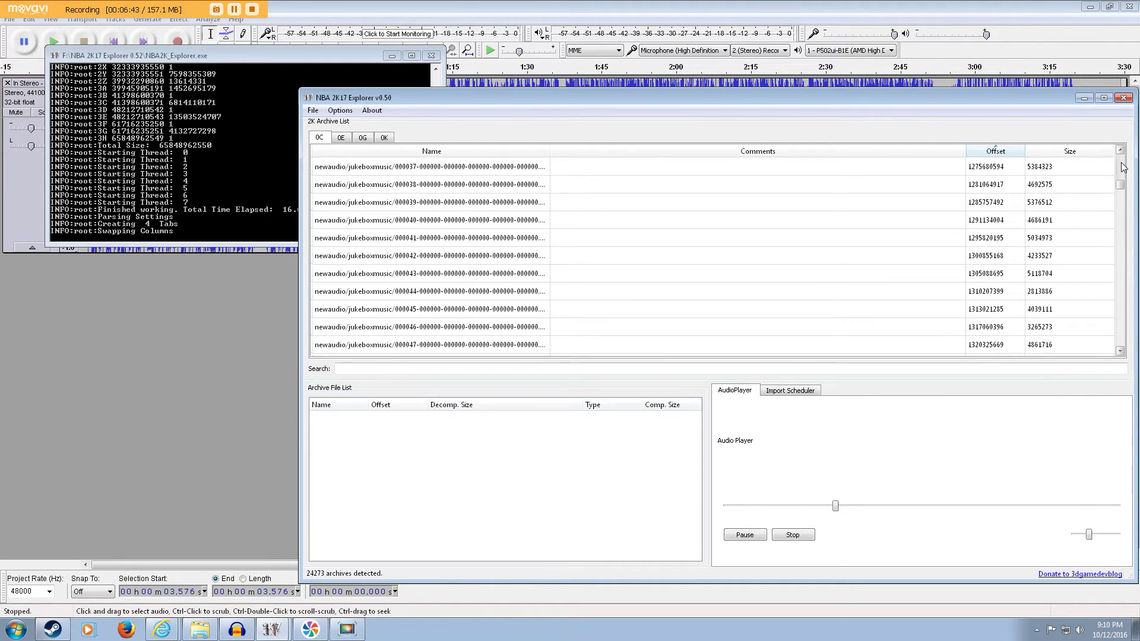
{"action": "scroll", "coordinate": [1123, 168], "scroll_direction": "up", "scroll_amount": 14}
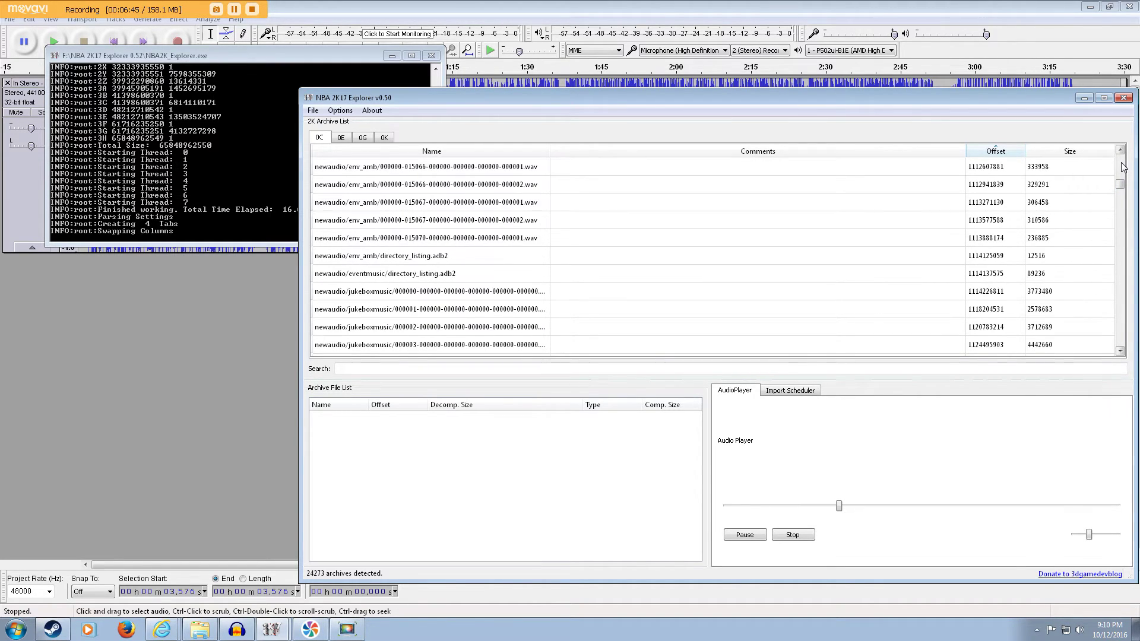
{"action": "left_click", "coordinate": [425, 292]}
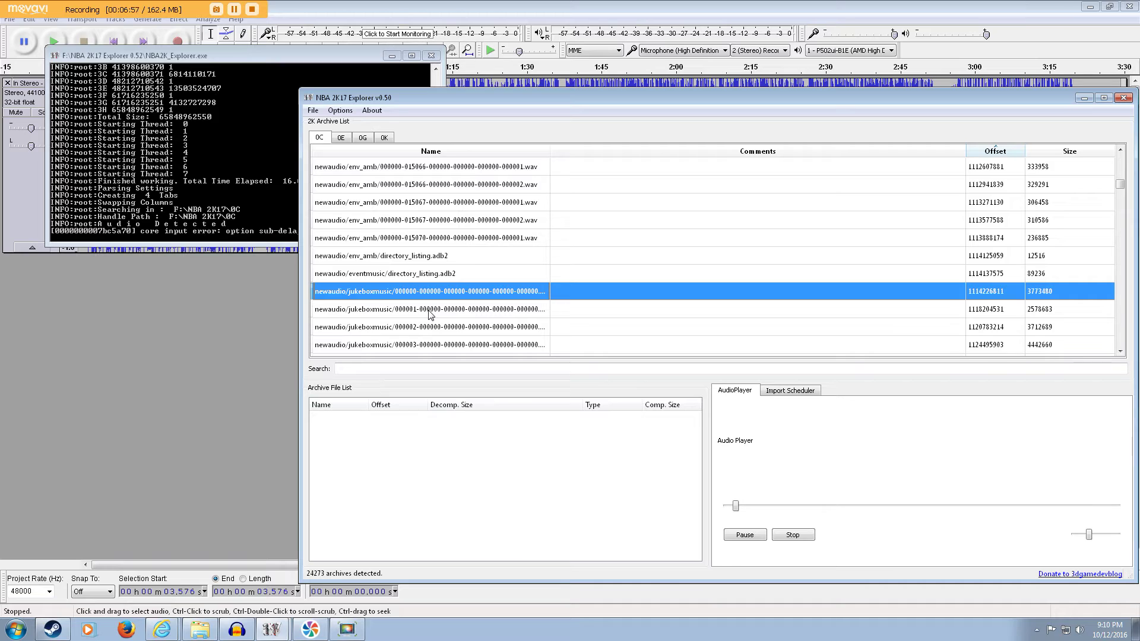
Play the jukeboxmusic 000001 entry and start importing an archive over it, using the OGG audio file type
{"action": "left_click", "coordinate": [430, 311]}
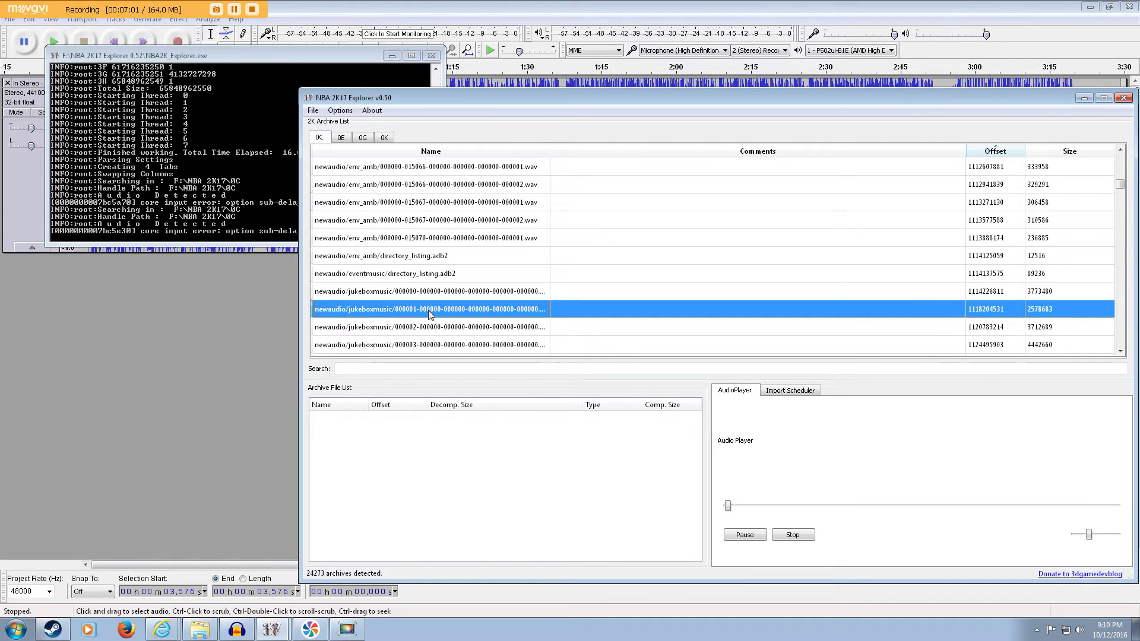
{"action": "right_click", "coordinate": [429, 312]}
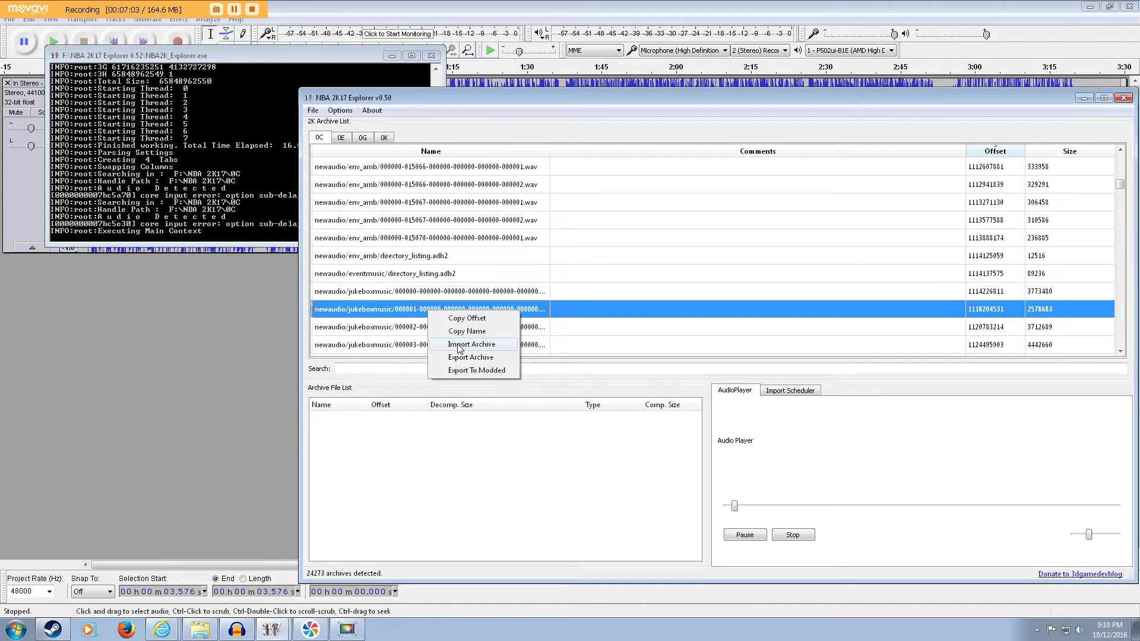
{"action": "left_click", "coordinate": [459, 346]}
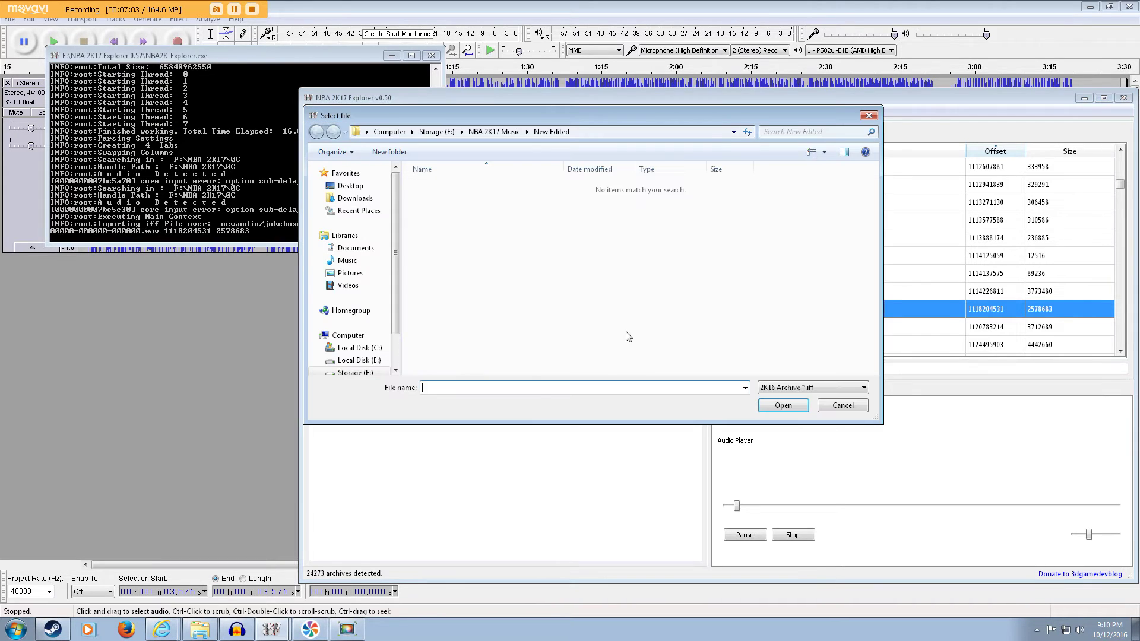
{"action": "left_click", "coordinate": [821, 389]}
{"action": "left_click", "coordinate": [780, 404]}
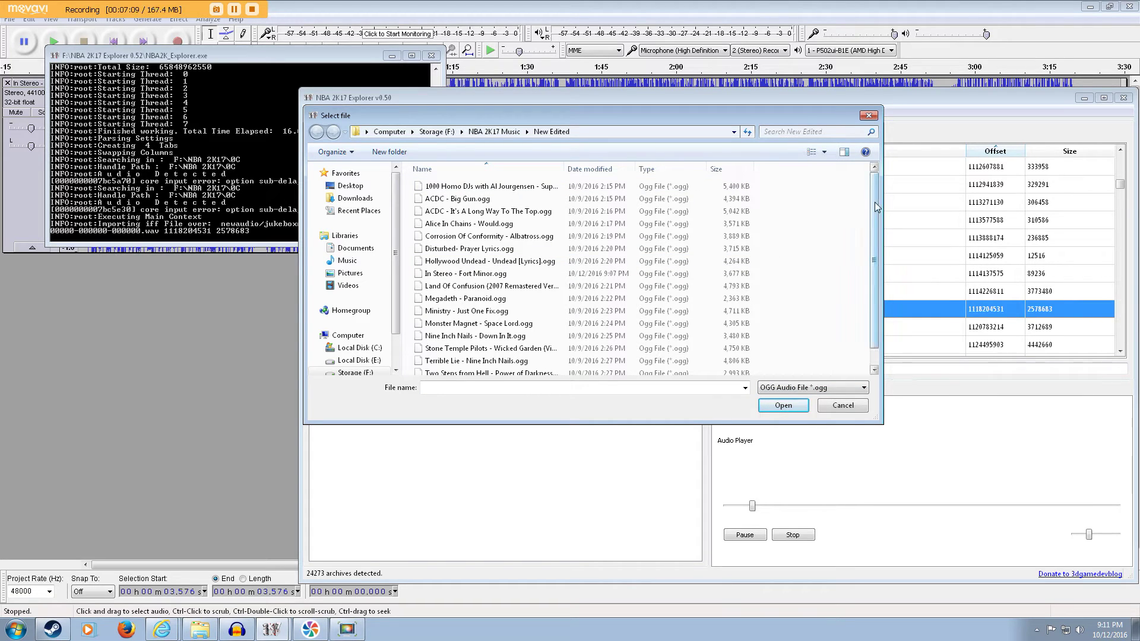
{"action": "left_click_drag", "start_coordinate": [876, 194], "coordinate": [876, 213]}
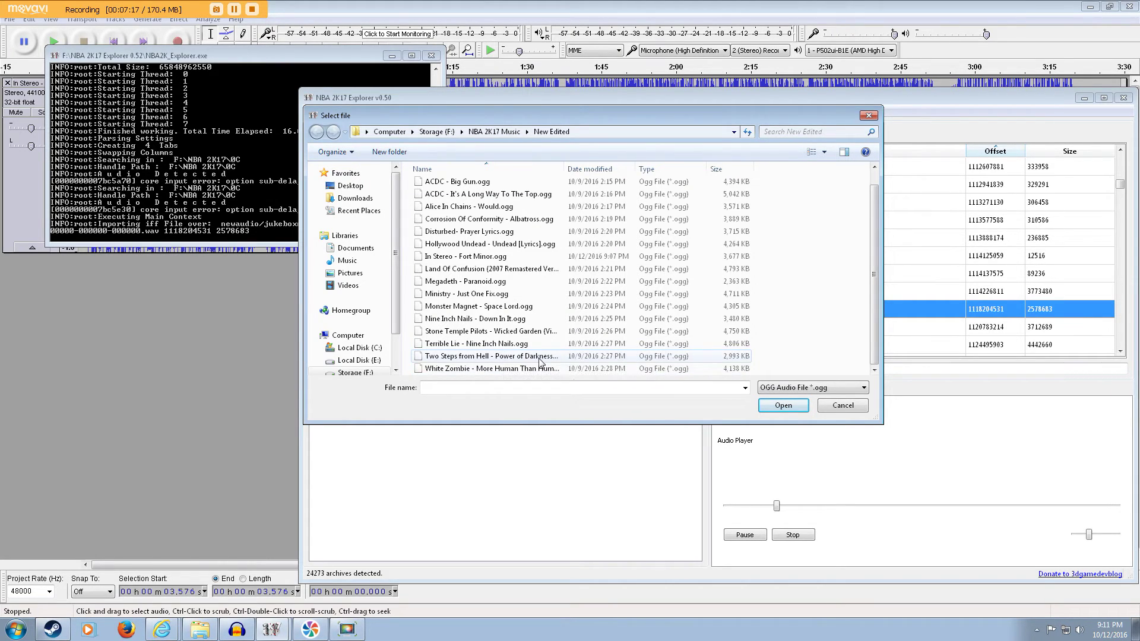
Browse to the Audacity folder inside DOWNLOADS on the Storage (F:) drive for the replacement song
{"action": "left_click", "coordinate": [441, 132]}
{"action": "scroll", "coordinate": [509, 282], "scroll_direction": "up", "scroll_amount": 5}
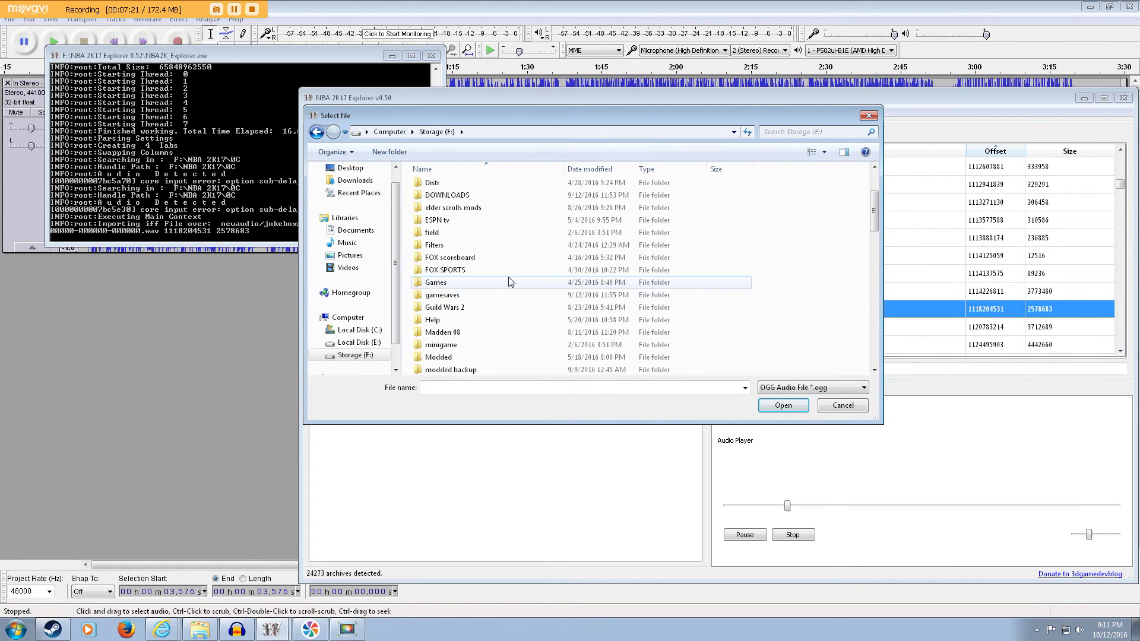
{"action": "scroll", "coordinate": [510, 282], "scroll_direction": "up", "scroll_amount": 3}
{"action": "double_click", "coordinate": [510, 282]}
{"action": "scroll", "coordinate": [512, 286], "scroll_direction": "down", "scroll_amount": 5}
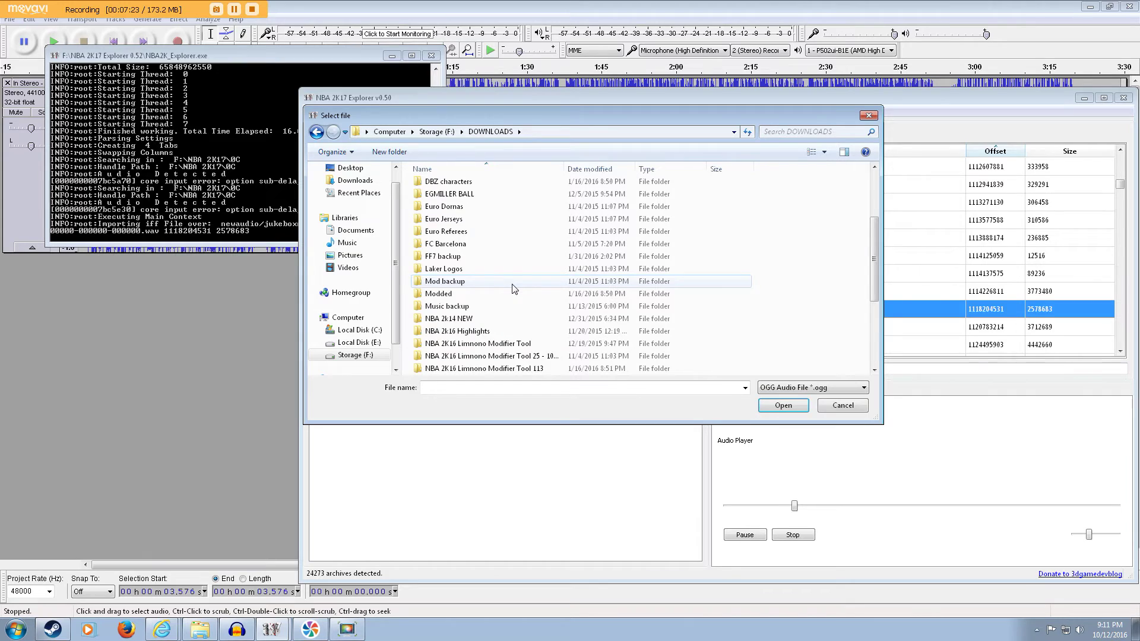
{"action": "scroll", "coordinate": [514, 289], "scroll_direction": "down", "scroll_amount": 3}
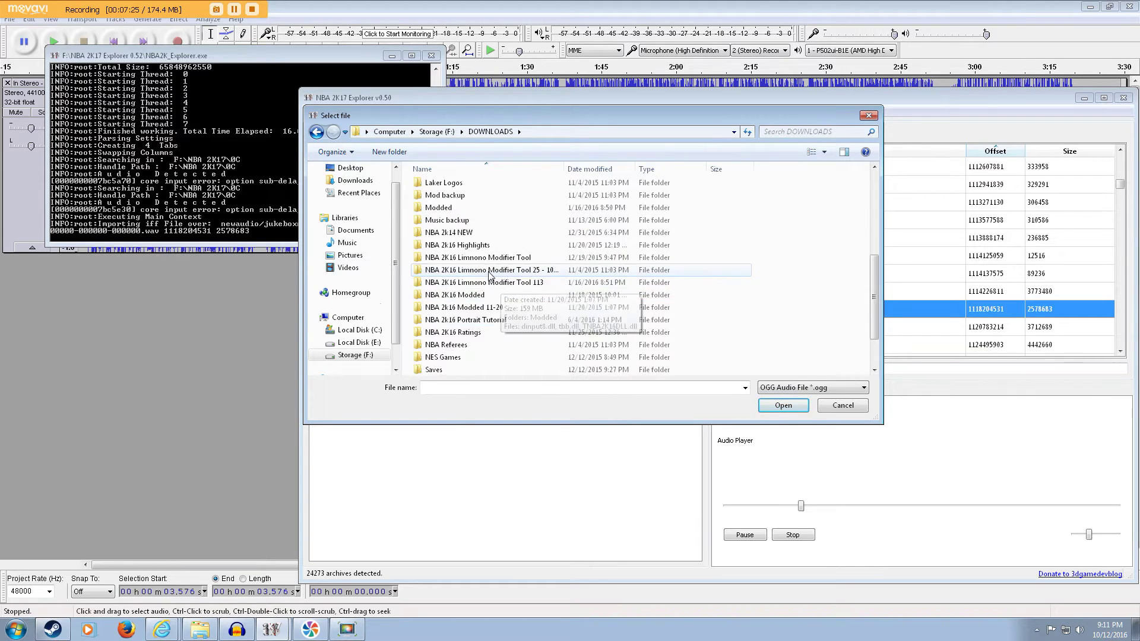
{"action": "scroll", "coordinate": [493, 279], "scroll_direction": "up", "scroll_amount": 5}
{"action": "double_click", "coordinate": [478, 246]}
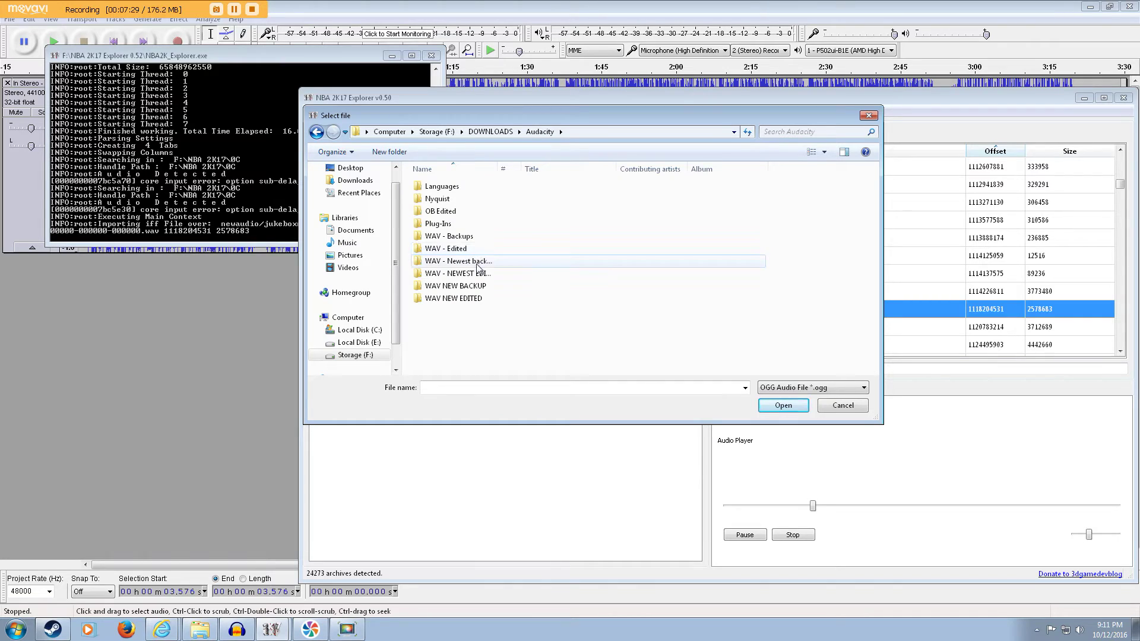
Import the Trust - Megadeth OGG file from WAV - NEWEST EDITED over jukeboxmusic 000001 and apply the pending changes to the game archives
{"action": "double_click", "coordinate": [469, 237]}
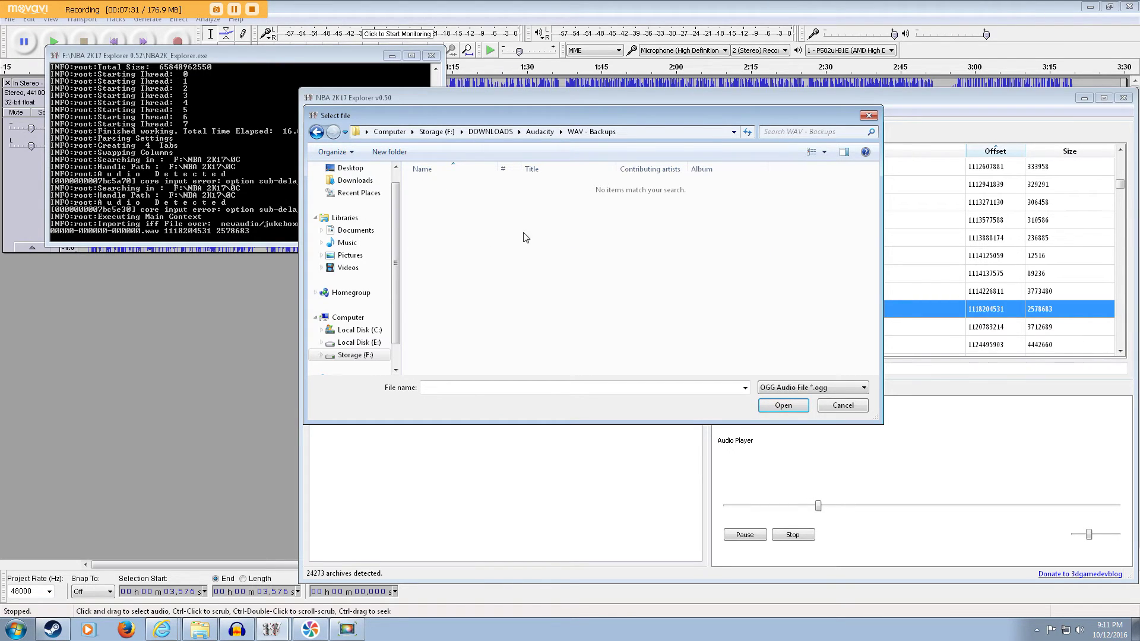
{"action": "left_click", "coordinate": [317, 131]}
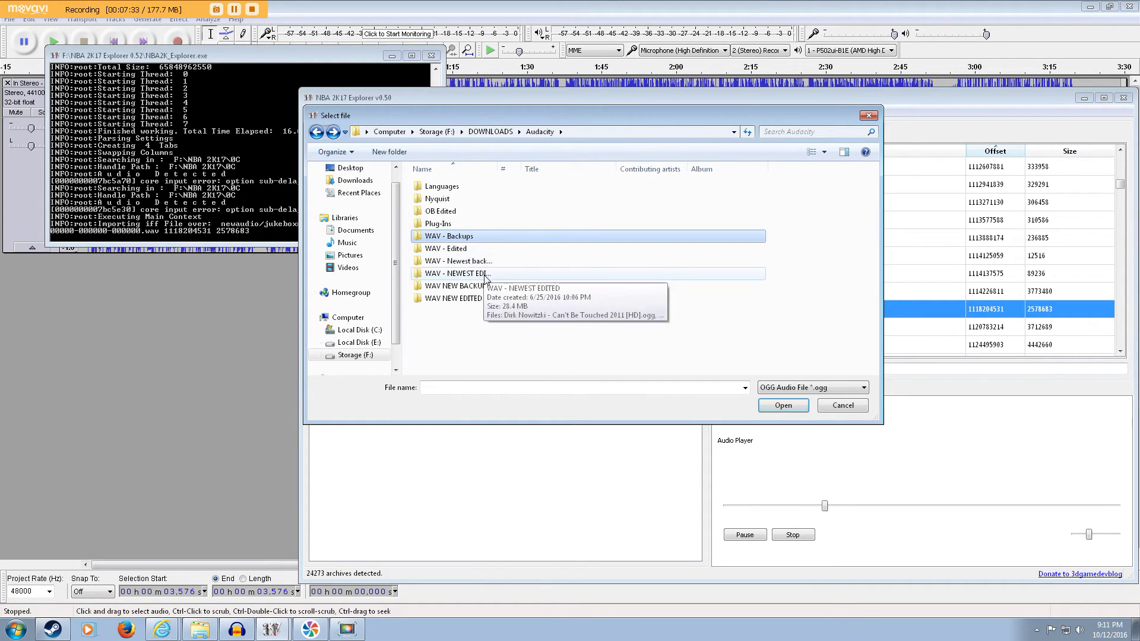
{"action": "double_click", "coordinate": [485, 276]}
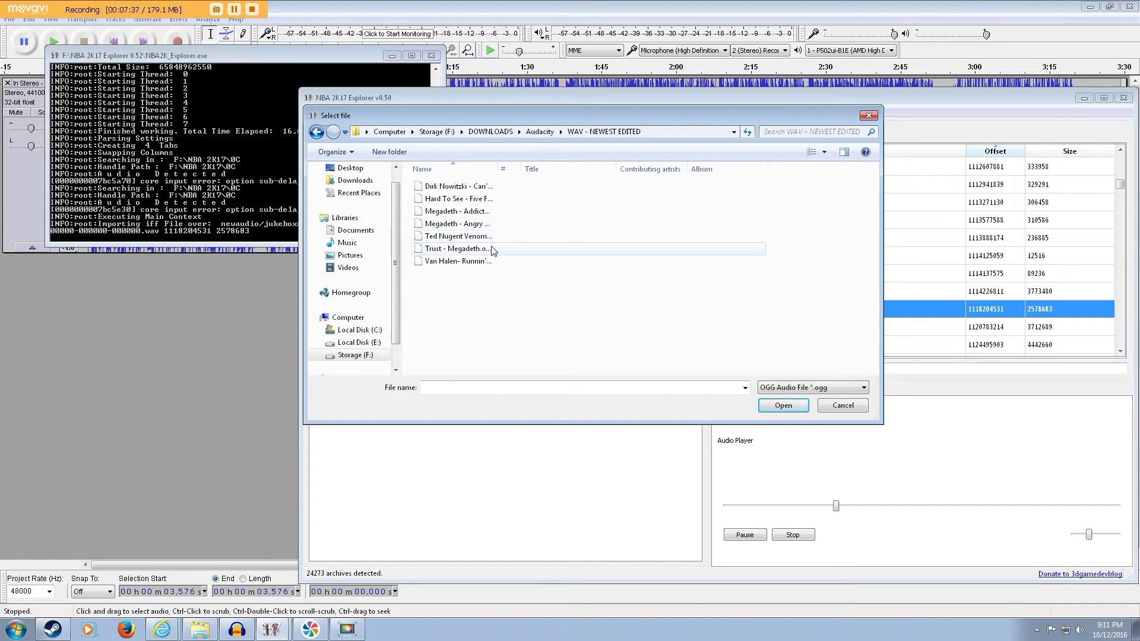
{"action": "double_click", "coordinate": [459, 249]}
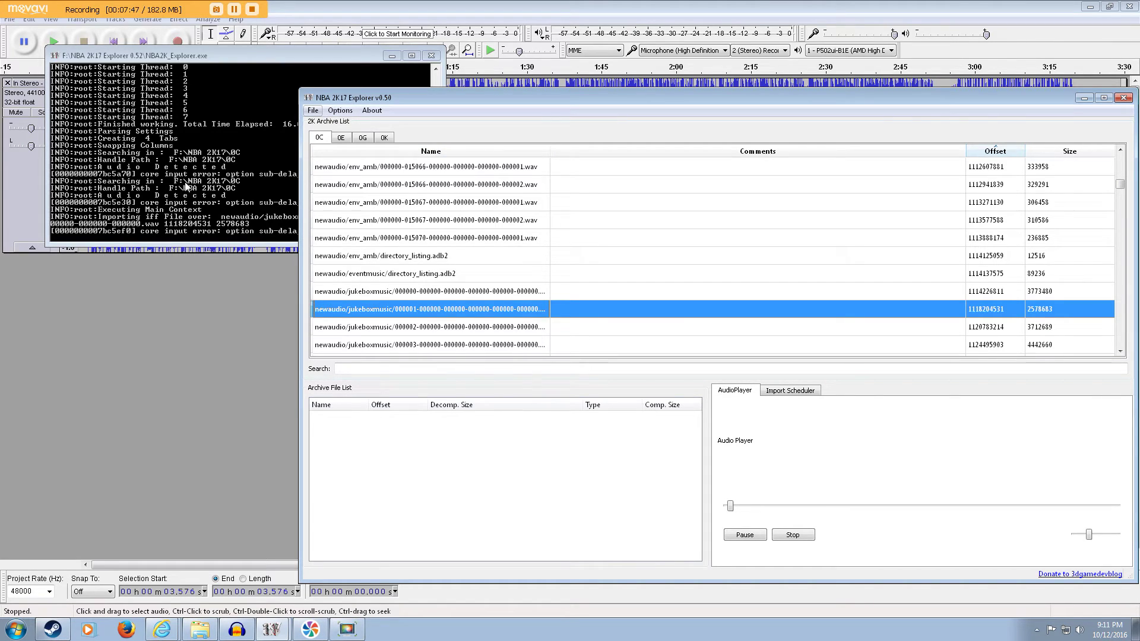
{"action": "left_click", "coordinate": [312, 111]}
{"action": "left_click", "coordinate": [328, 139]}
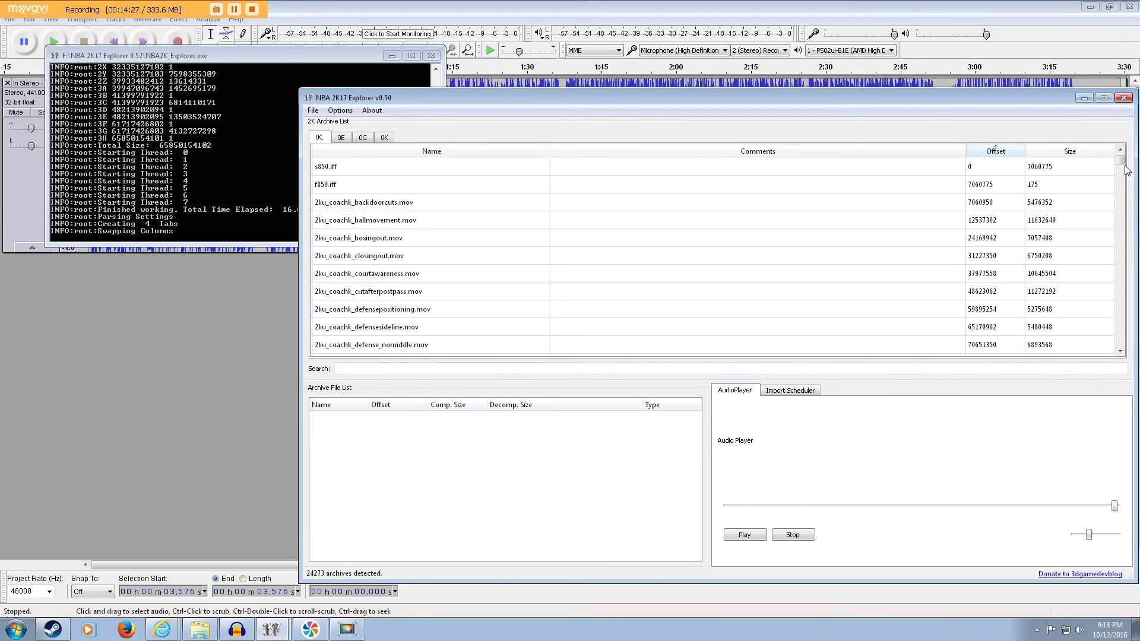
Find the newaudio/jukeboxmusic entries in the reloaded 0C list and play the replaced 000000 and 000001 tracks
{"action": "left_click_drag", "start_coordinate": [1120, 163], "coordinate": [1124, 224]}
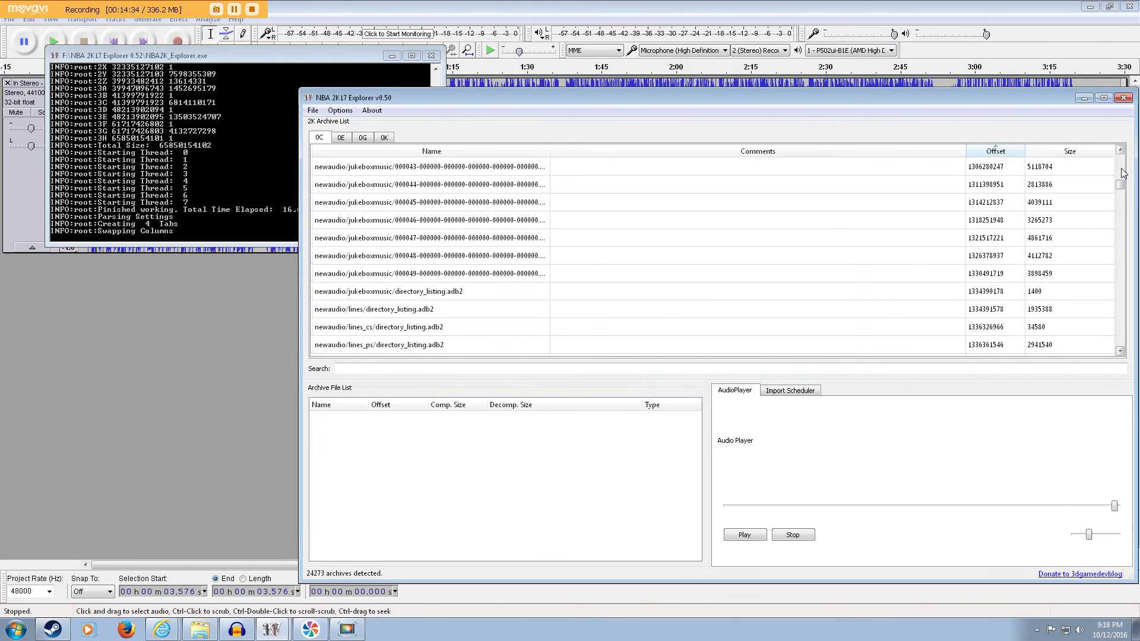
{"action": "left_click_drag", "start_coordinate": [1124, 173], "coordinate": [1123, 173]}
{"action": "left_click", "coordinate": [1118, 271]}
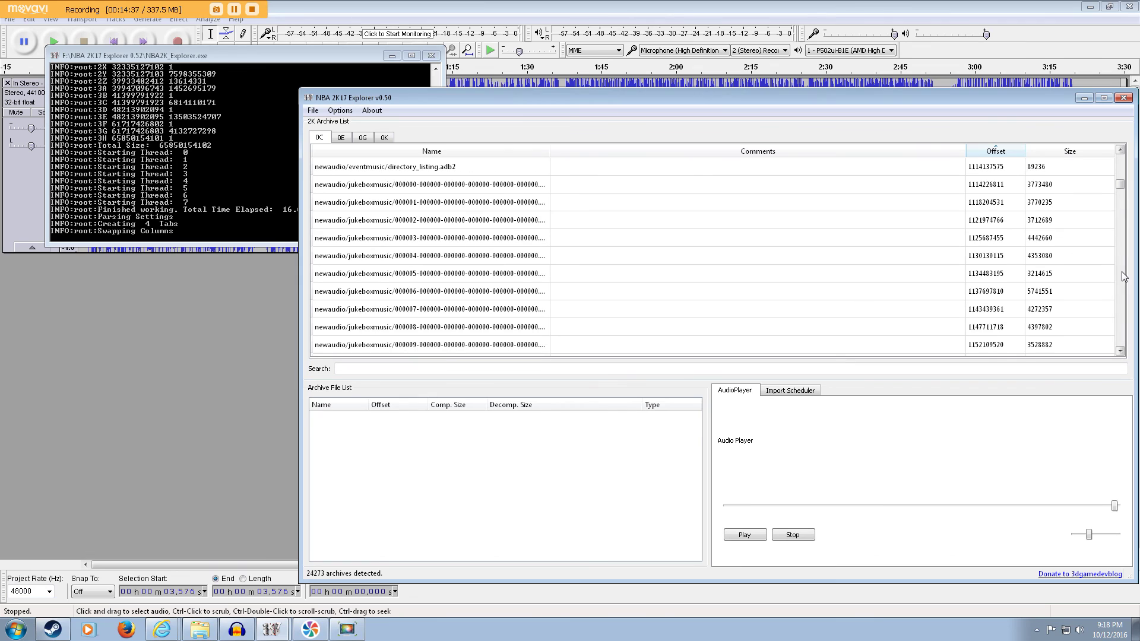
{"action": "double_click", "coordinate": [481, 186]}
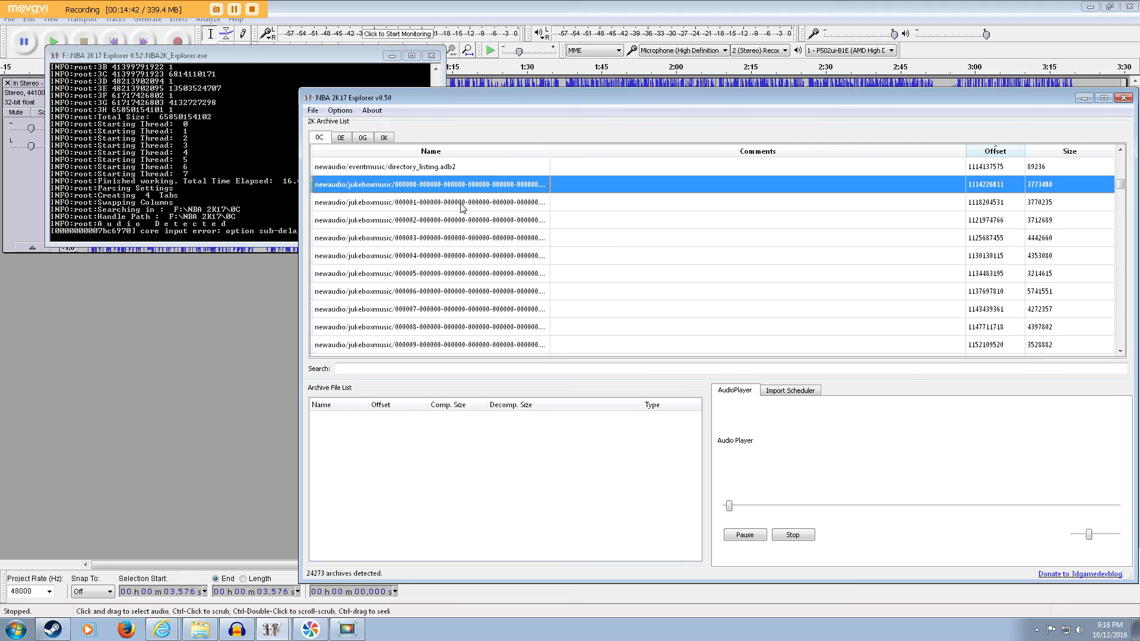
{"action": "double_click", "coordinate": [462, 203]}
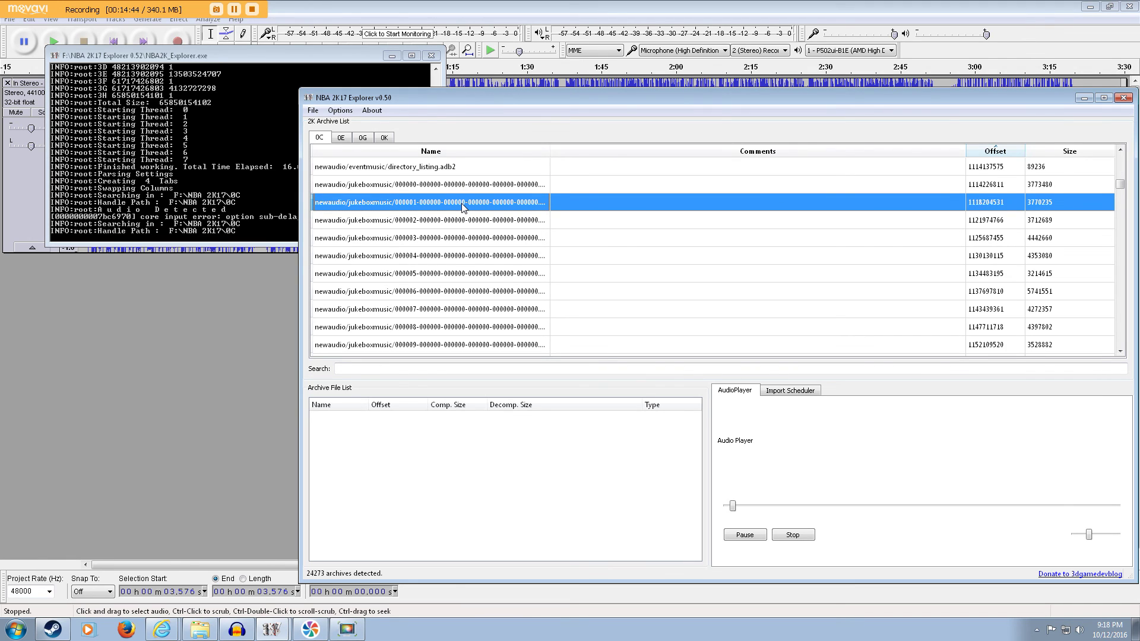